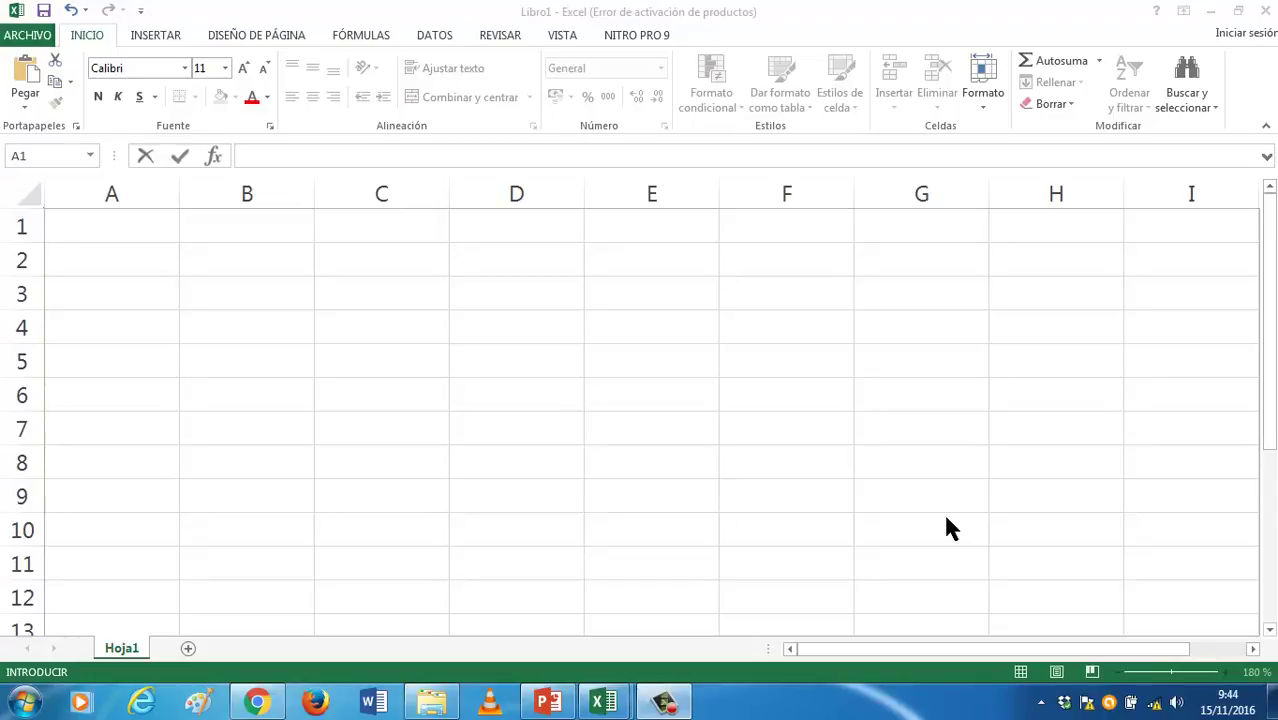
Enter the headers VP, NP, NS and VS in cells A1 through D1
left_click(135, 227)
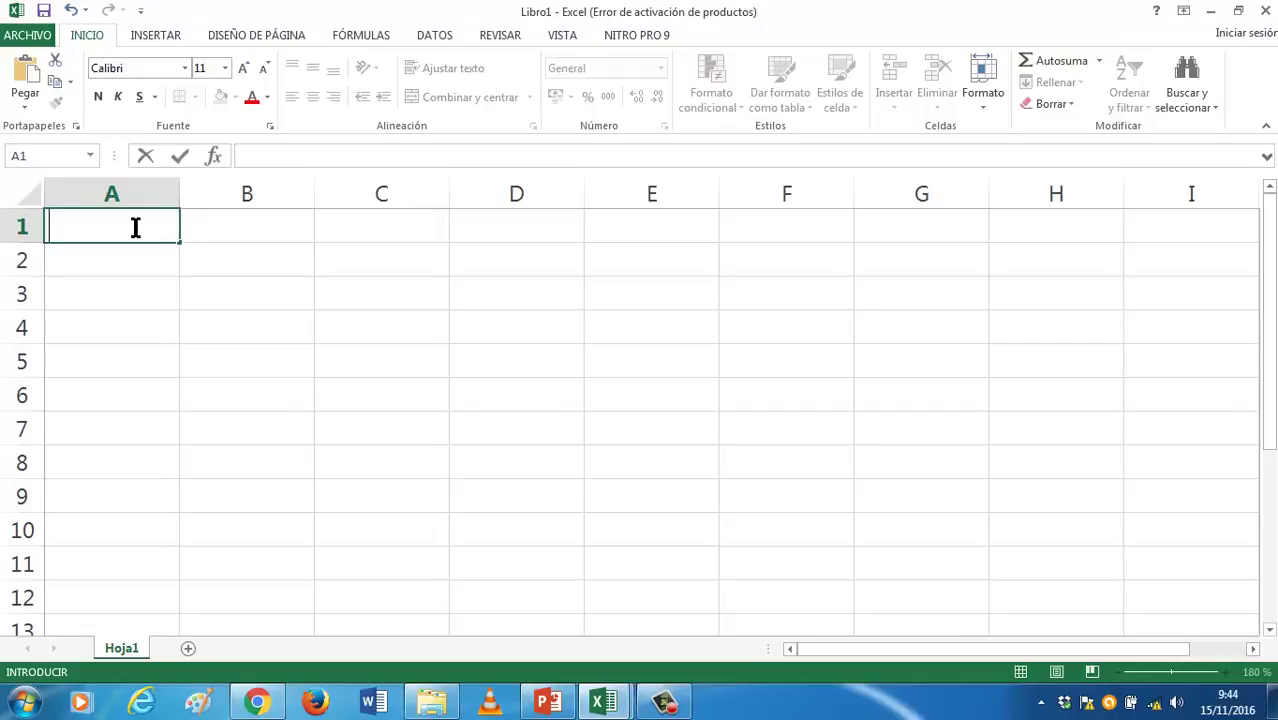
type("VP")
key("Tab")
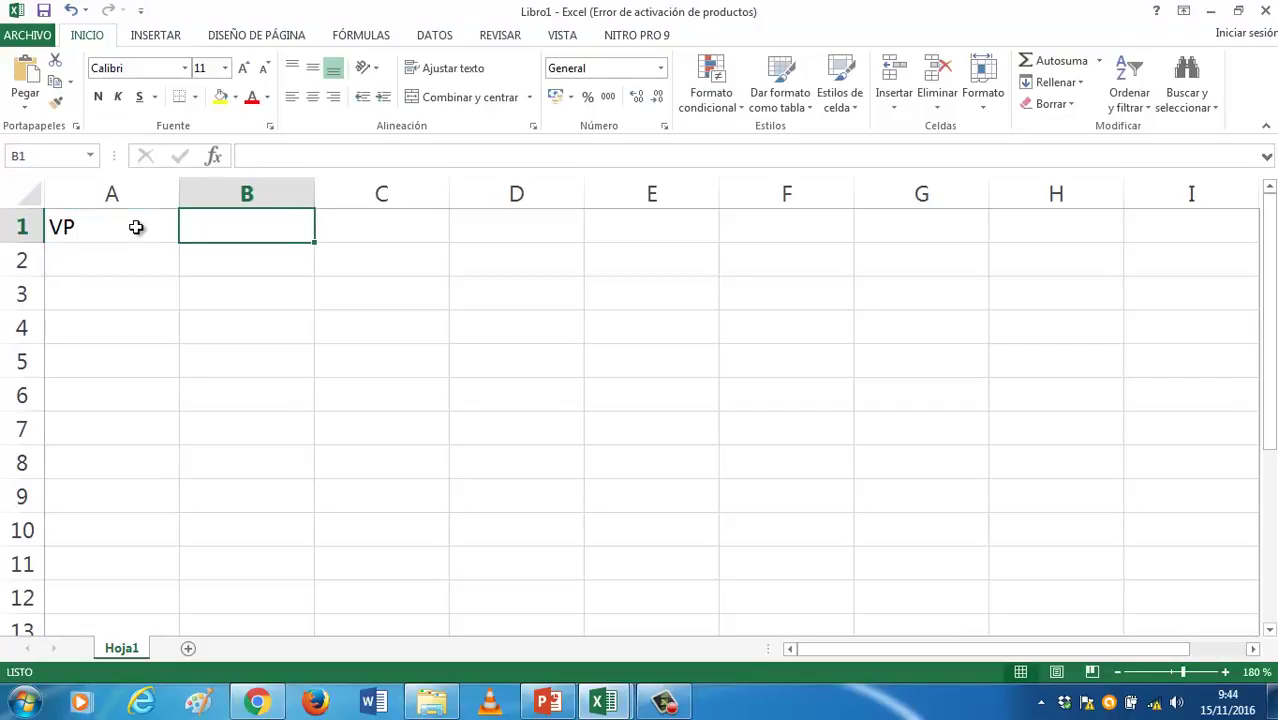
type("N")
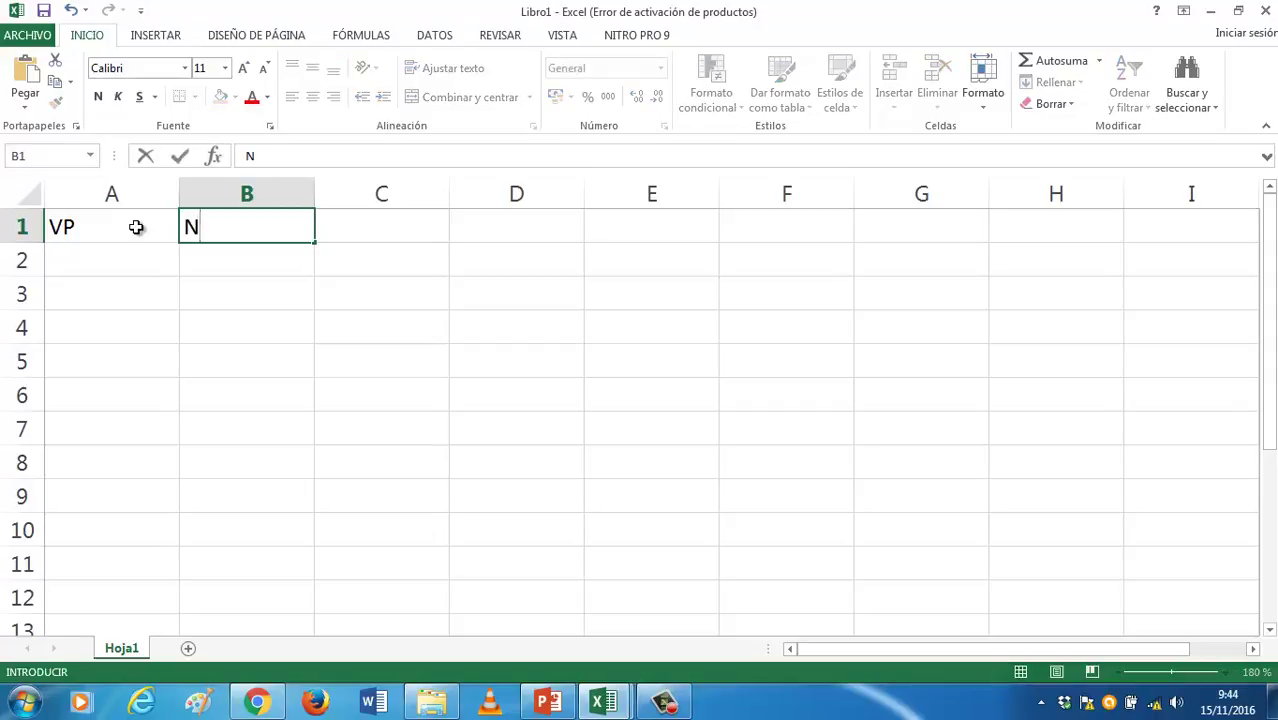
type("P")
key("Tab")
type("NS")
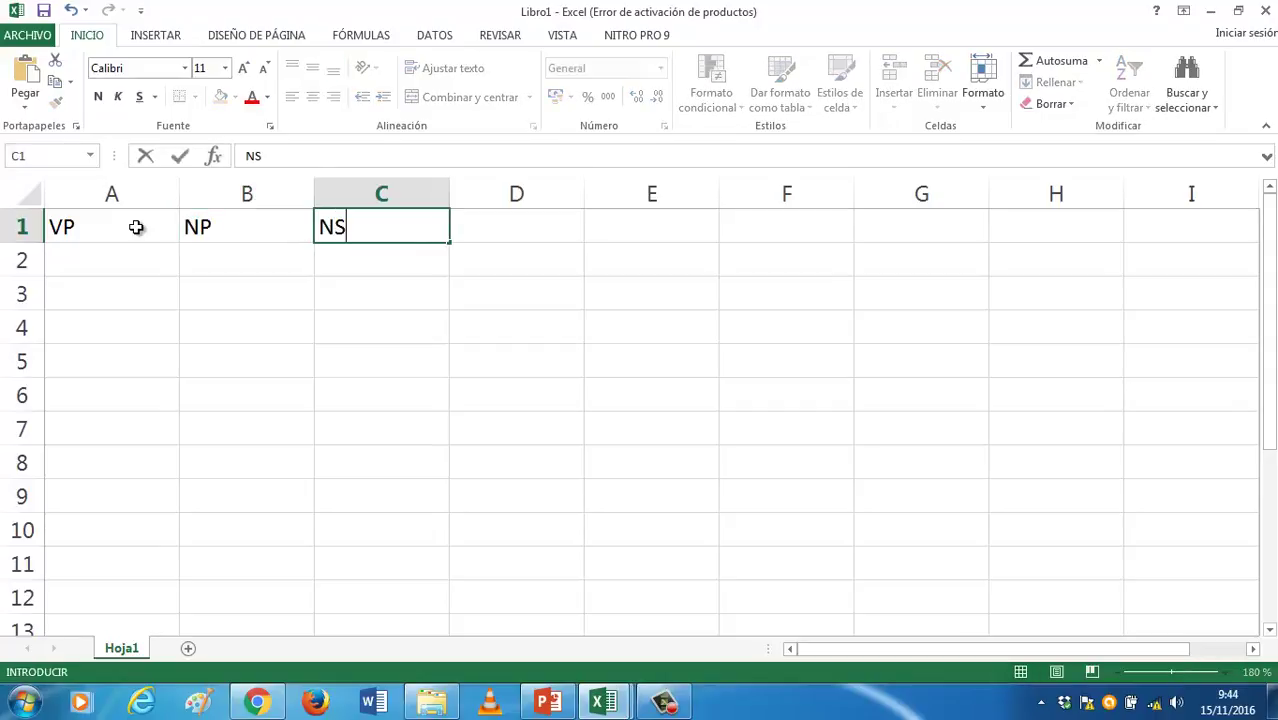
key("Tab")
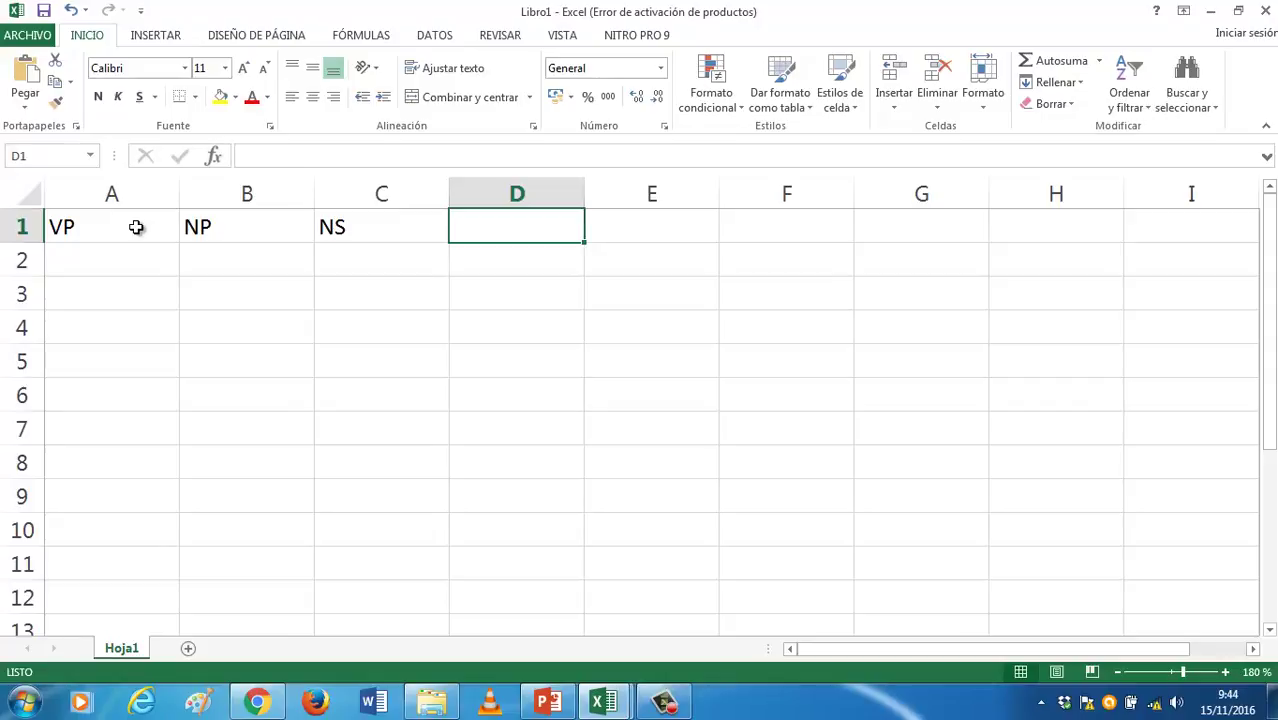
type("VS")
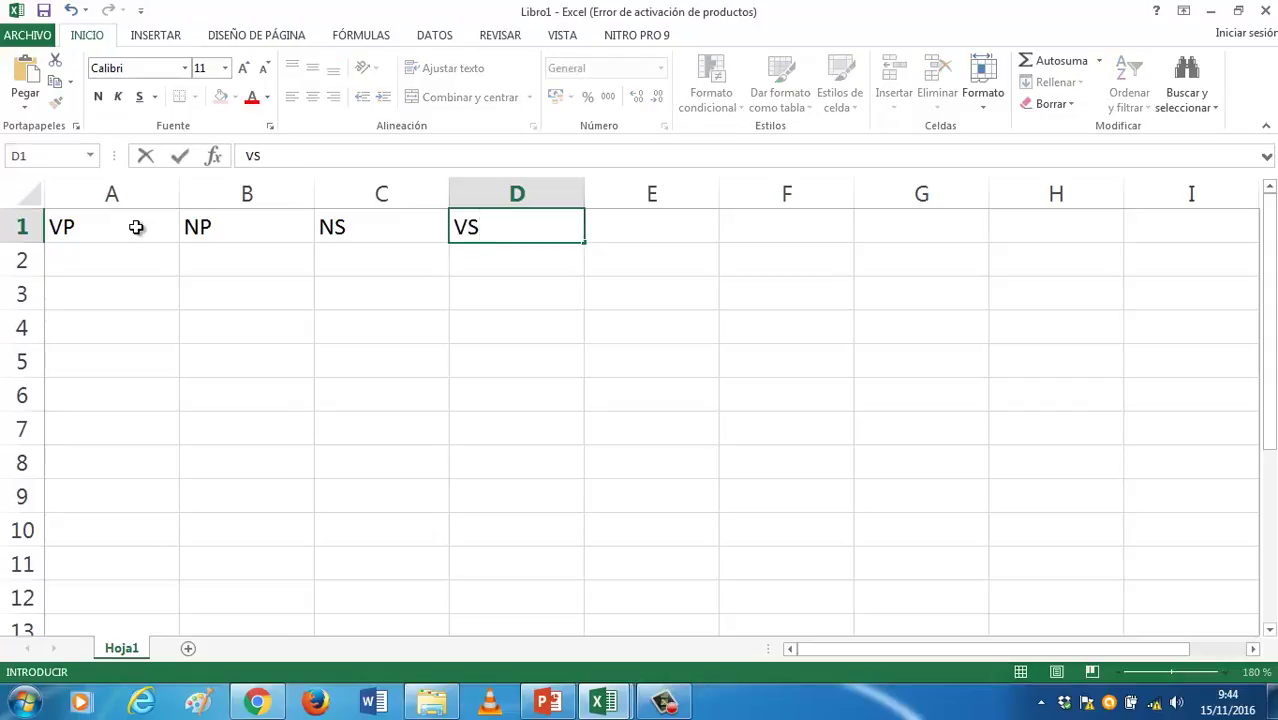
key("Return")
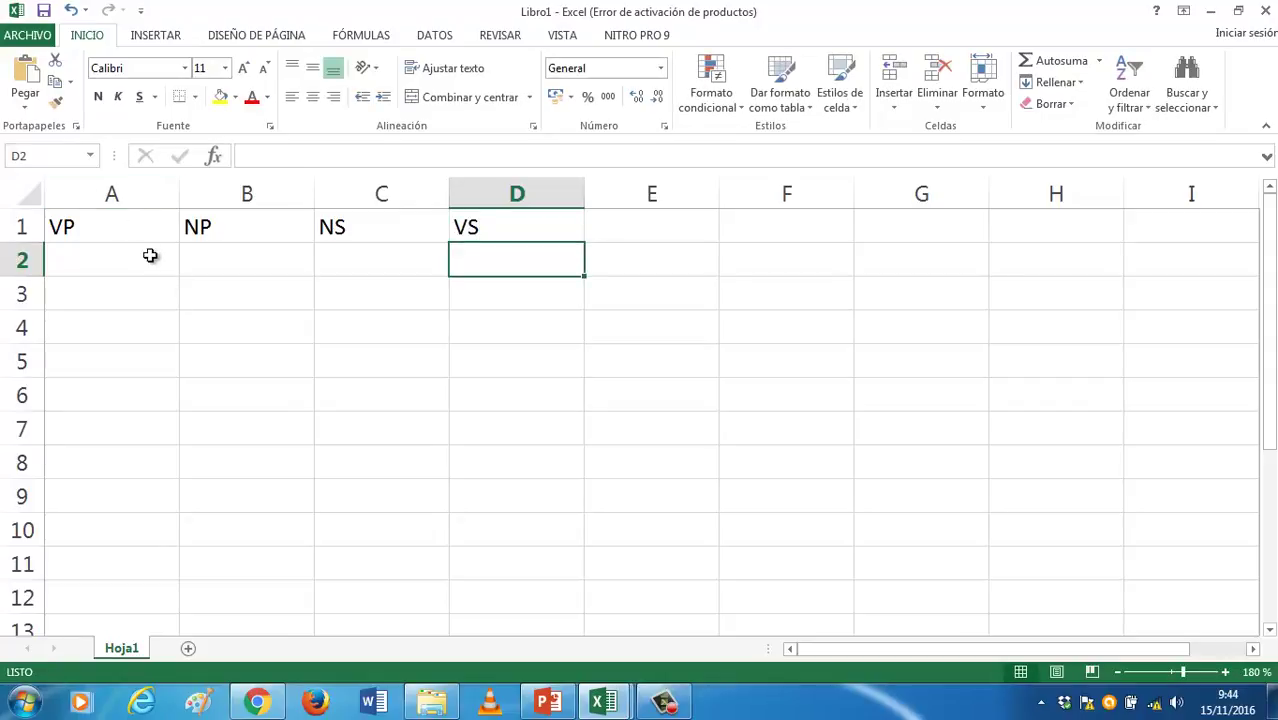
Apply all borders (Todos los bordes) to A1:D11 and center its contents
mouse_move(154, 231)
left_mouse_down()
mouse_move(384, 346)
mouse_move(494, 559)
left_mouse_up()
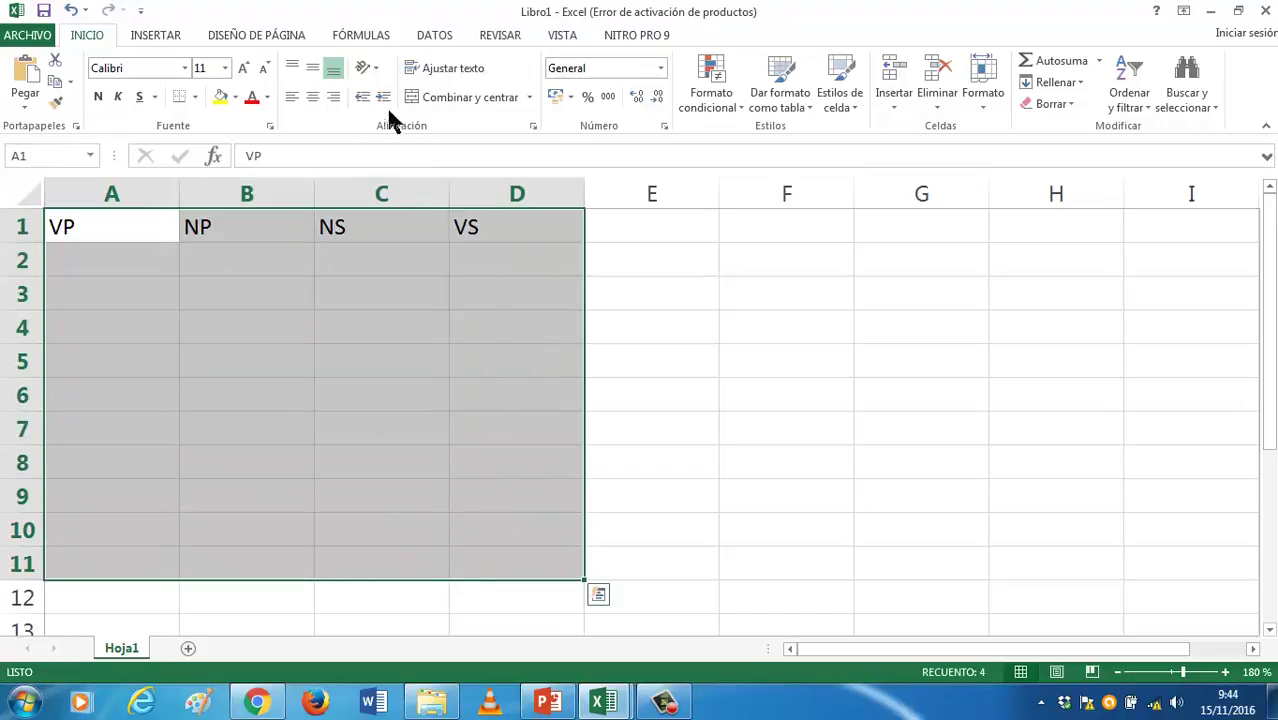
left_click(194, 96)
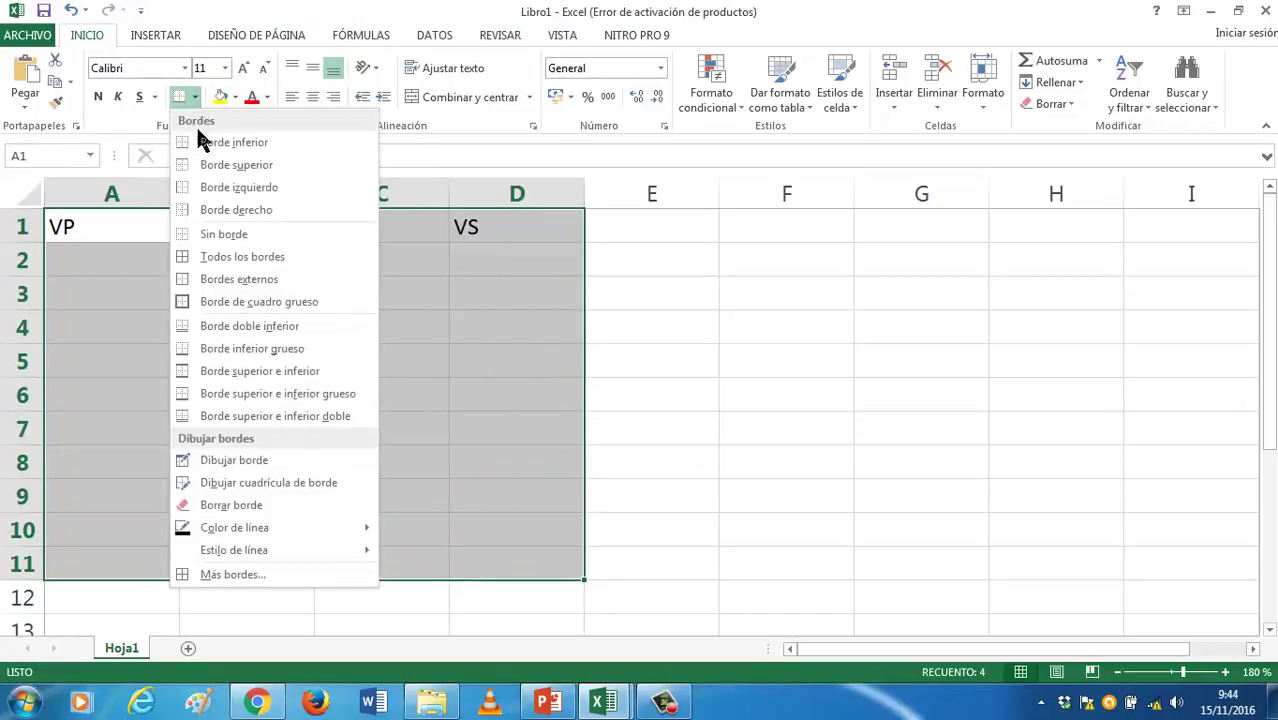
left_click(222, 257)
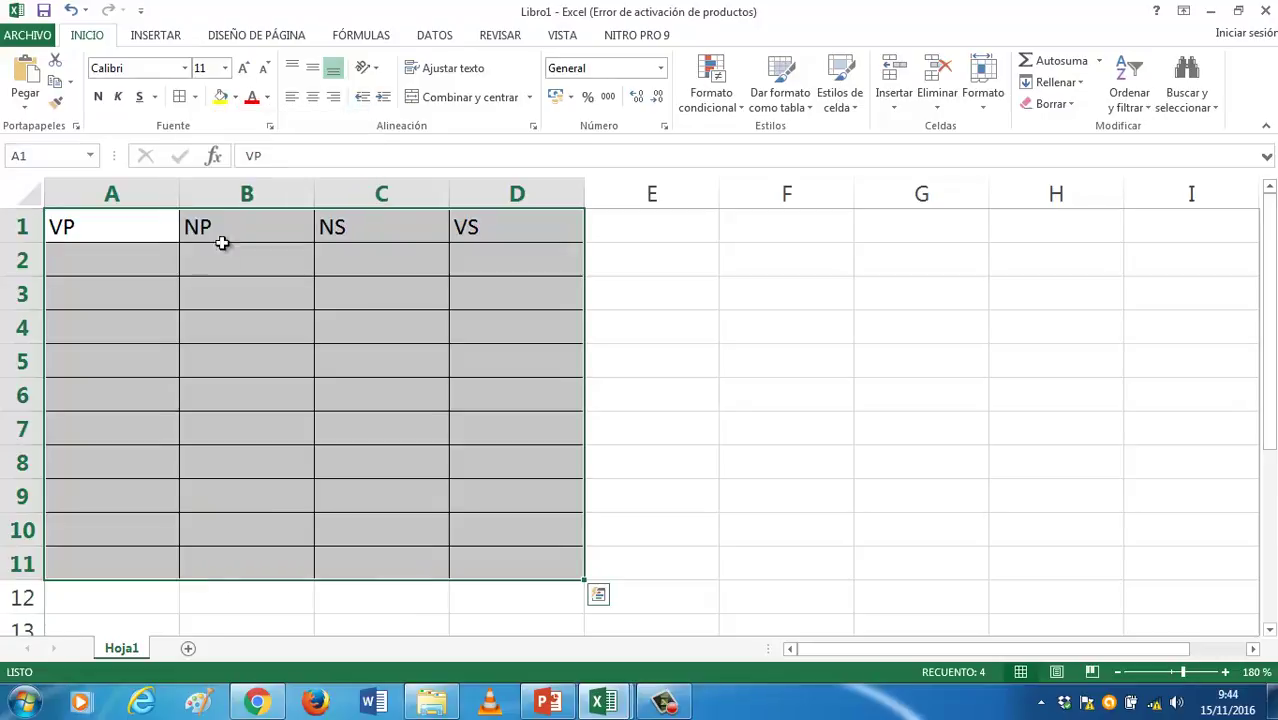
left_click(311, 97)
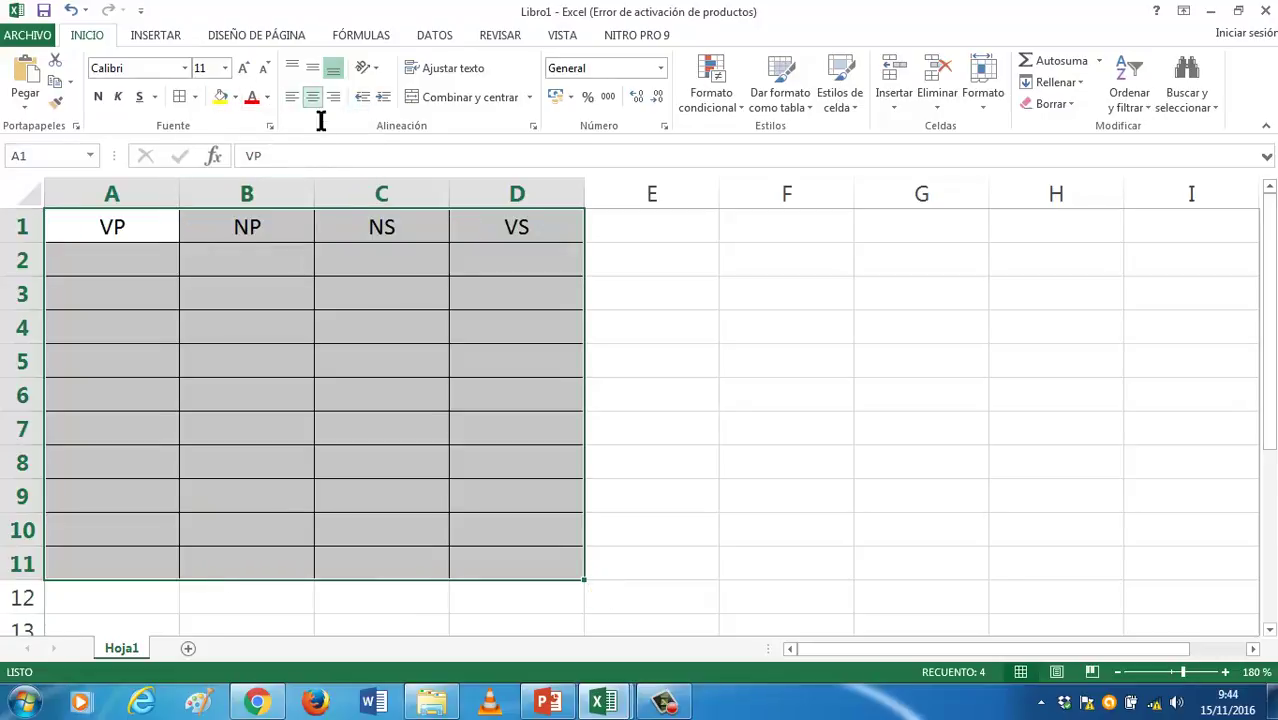
left_click(125, 260)
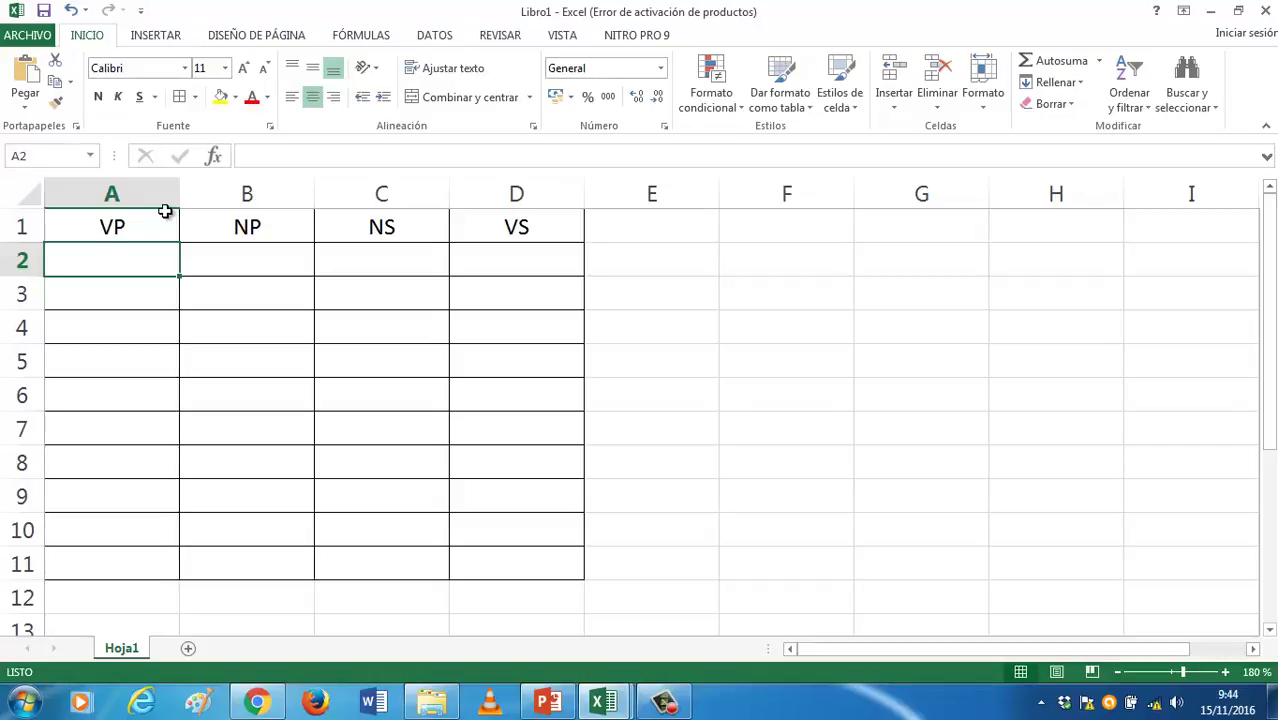
Enter 50, 10 and 20 in A2:C2, correcting a mistyped value in B2
type("50")
key("Tab")
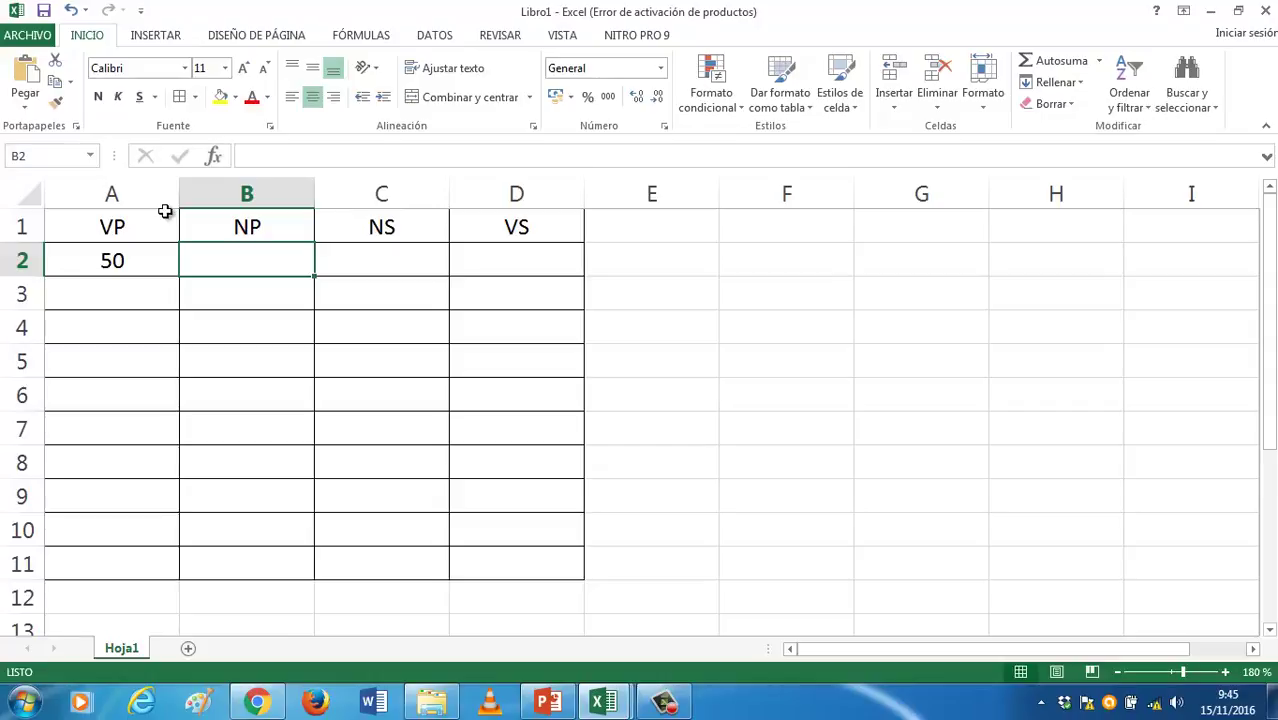
type("20")
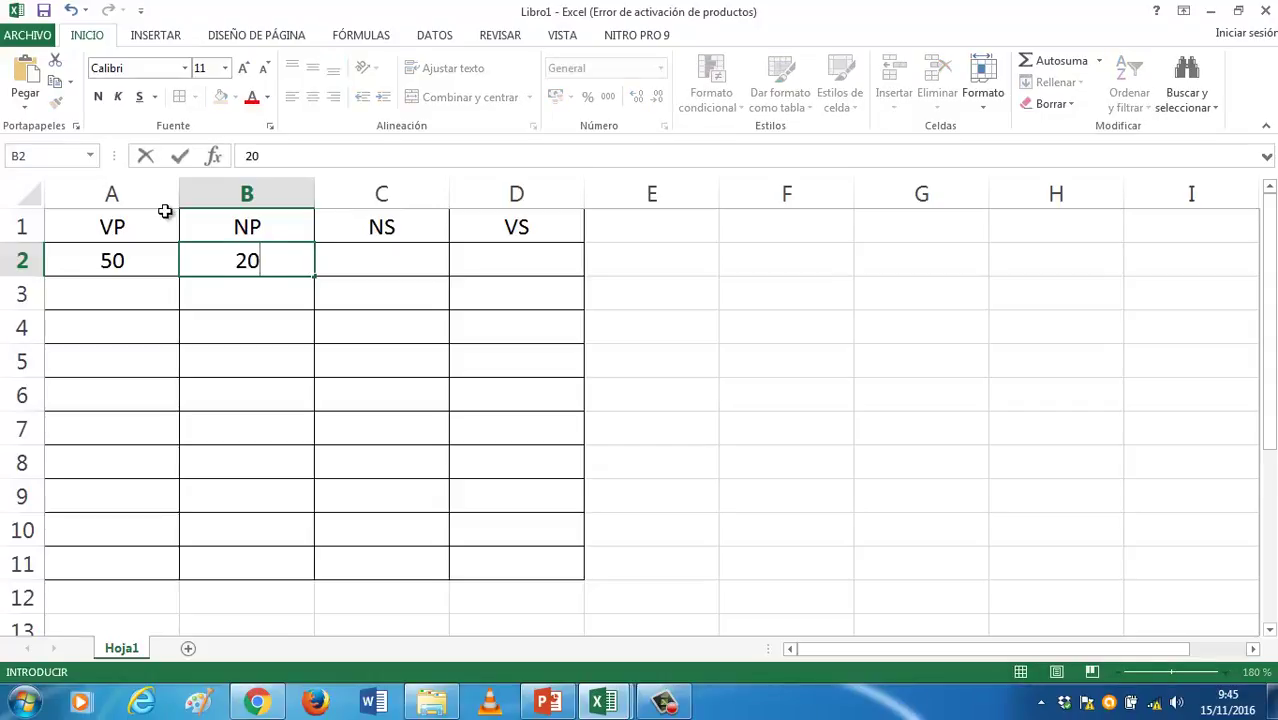
key("BackSpace")
key("BackSpace")
type("10")
key("Tab")
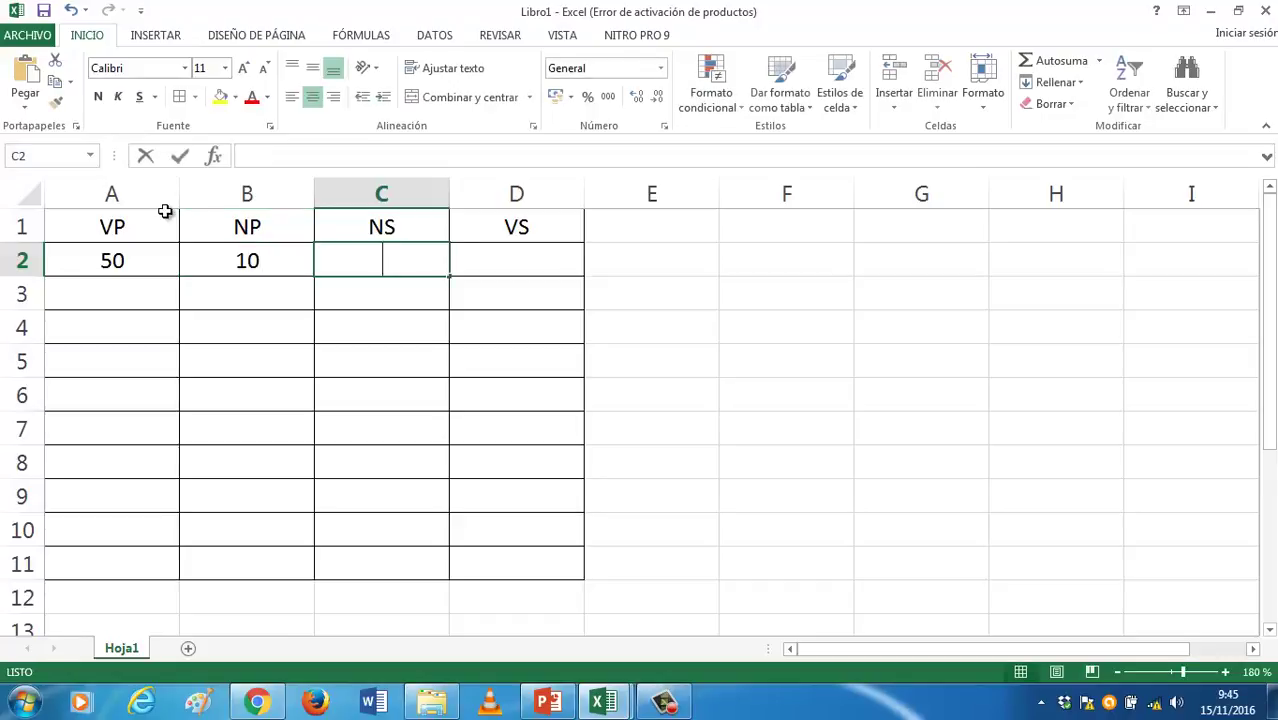
type("20")
key("Tab")
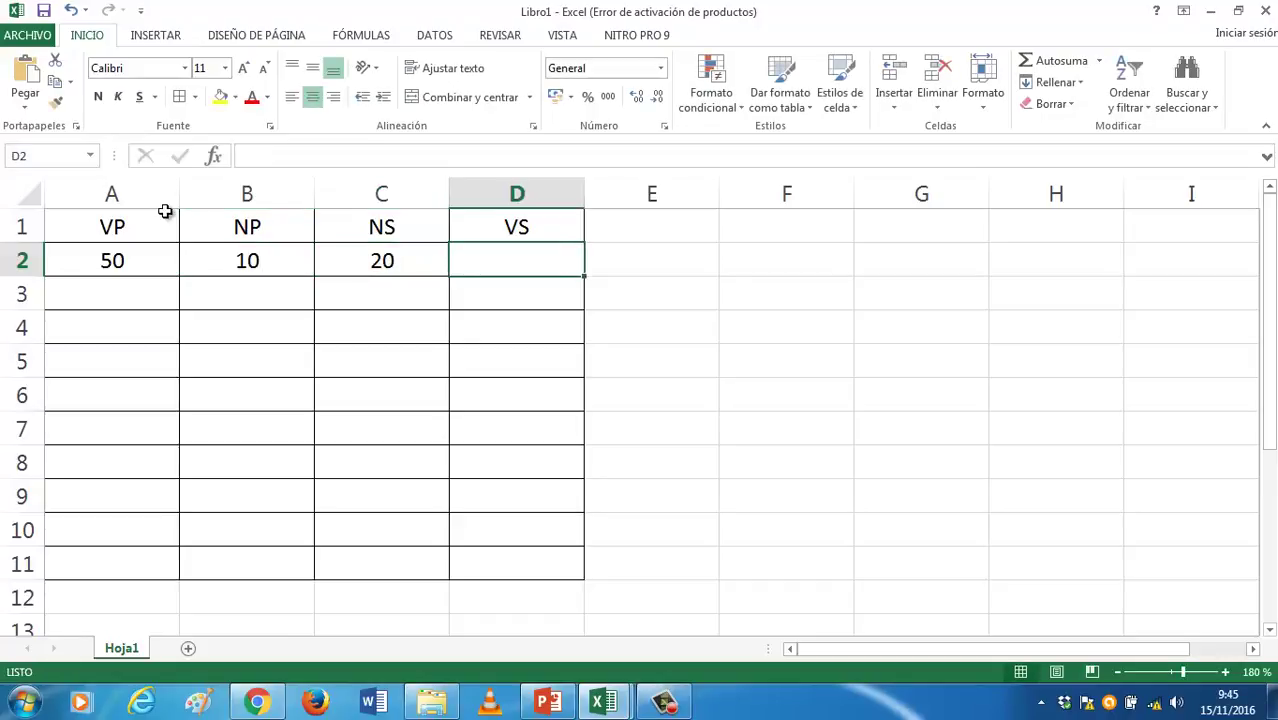
Enter the formula =A2*C2/B2 in D2 so VS shows 100
type("=")
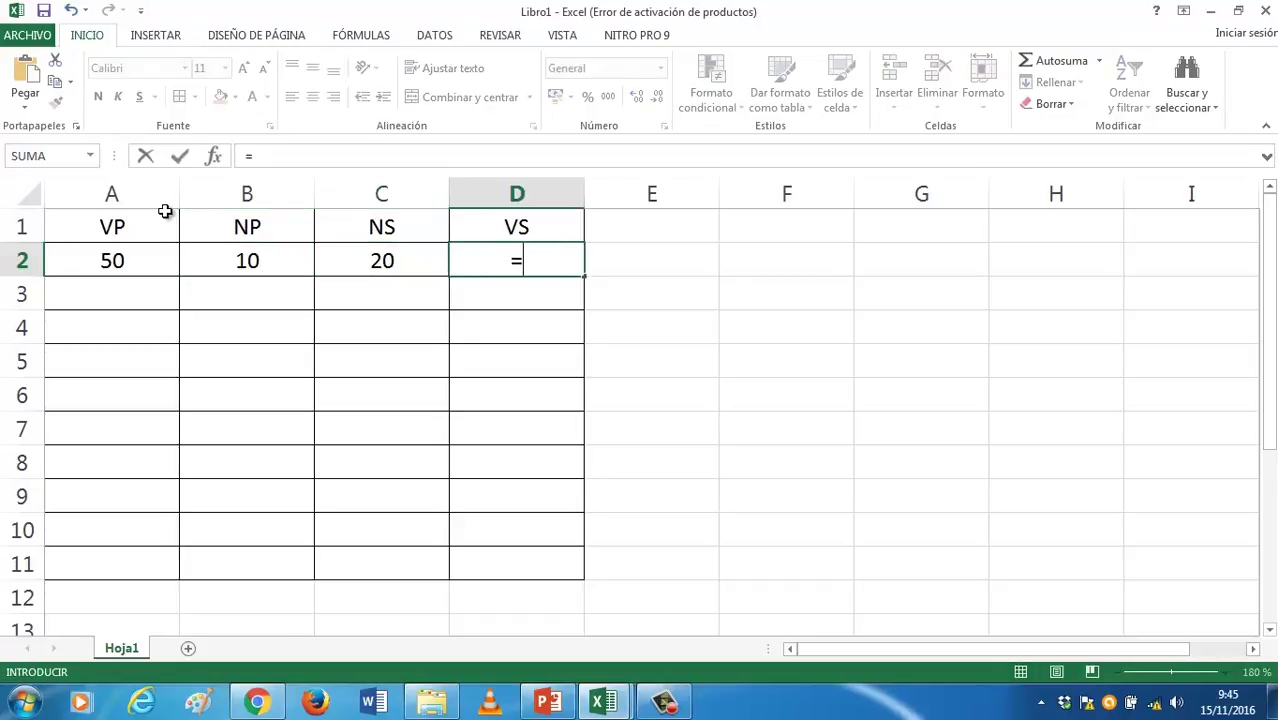
scroll(126, 253, "down", 1)
scroll(126, 253, "up", 1)
left_click(129, 261)
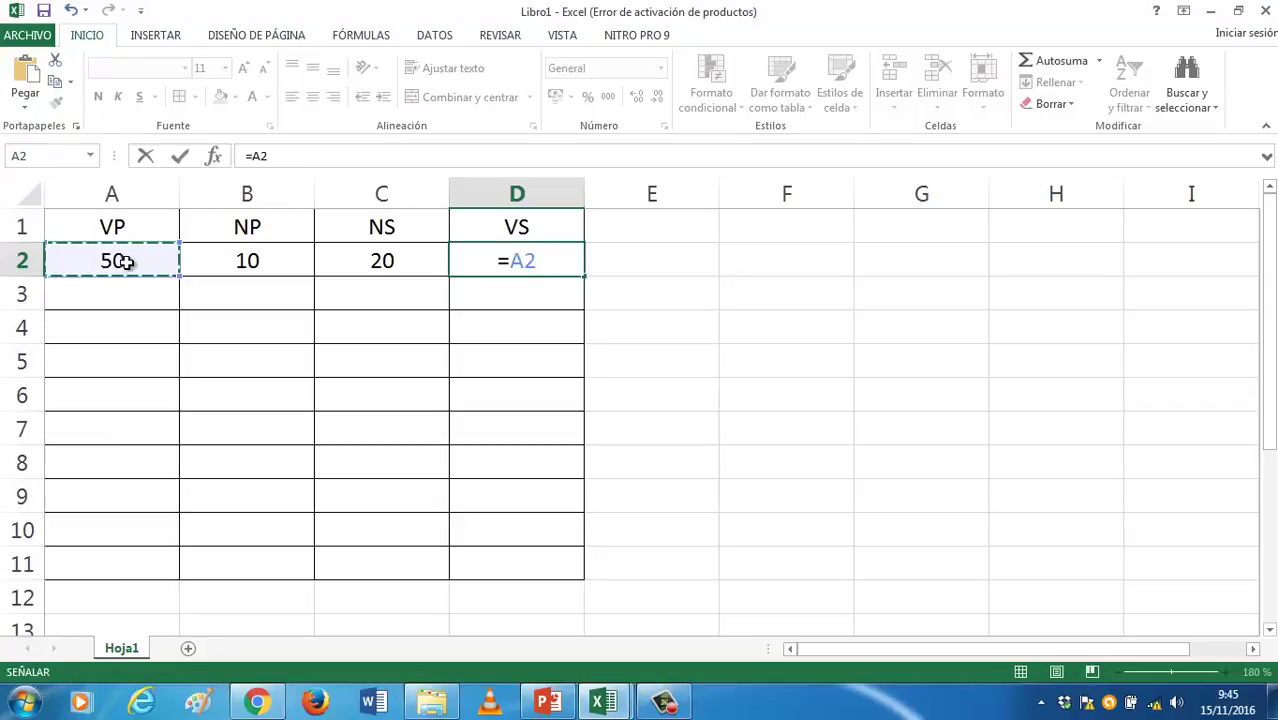
type("*")
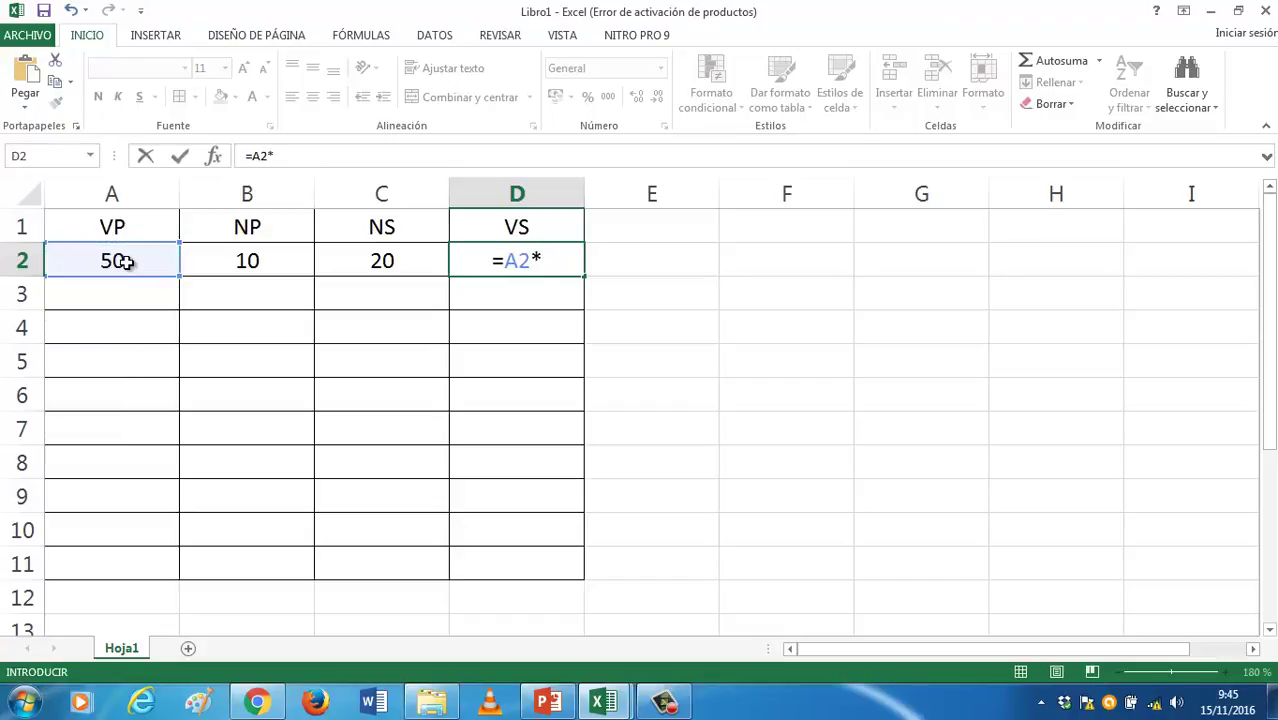
left_click(374, 261)
type("/")
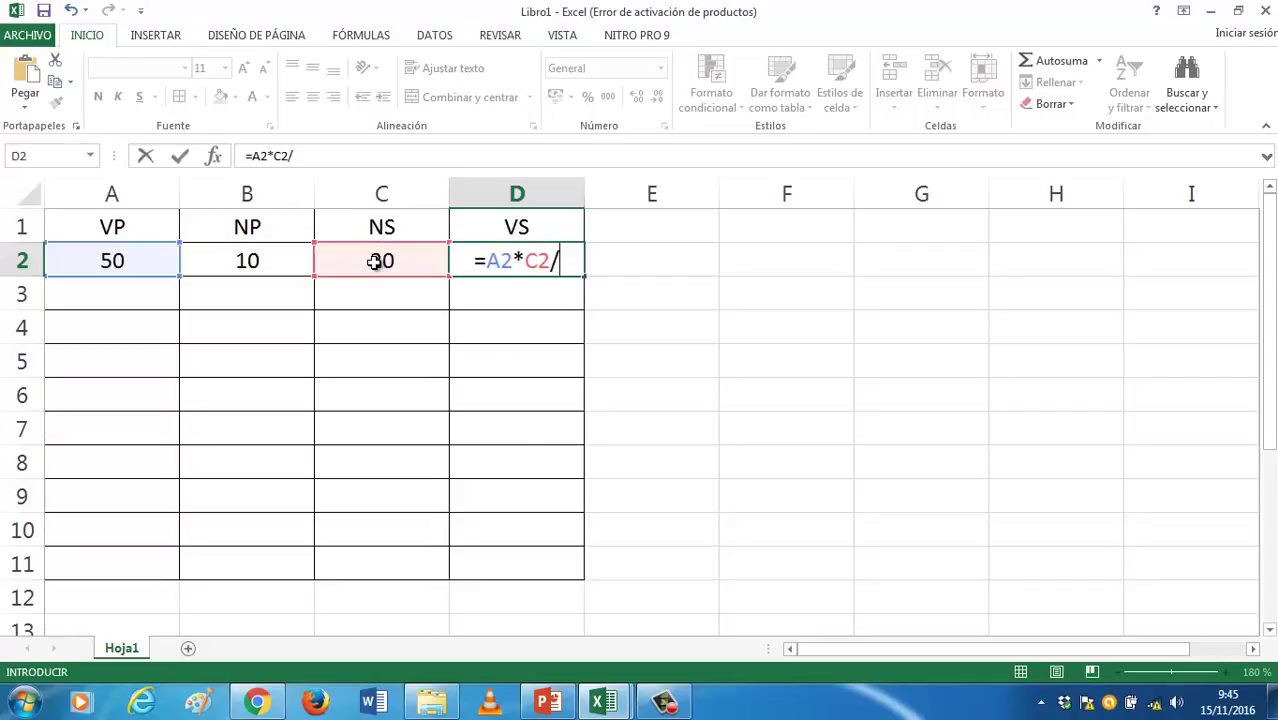
left_click(285, 260)
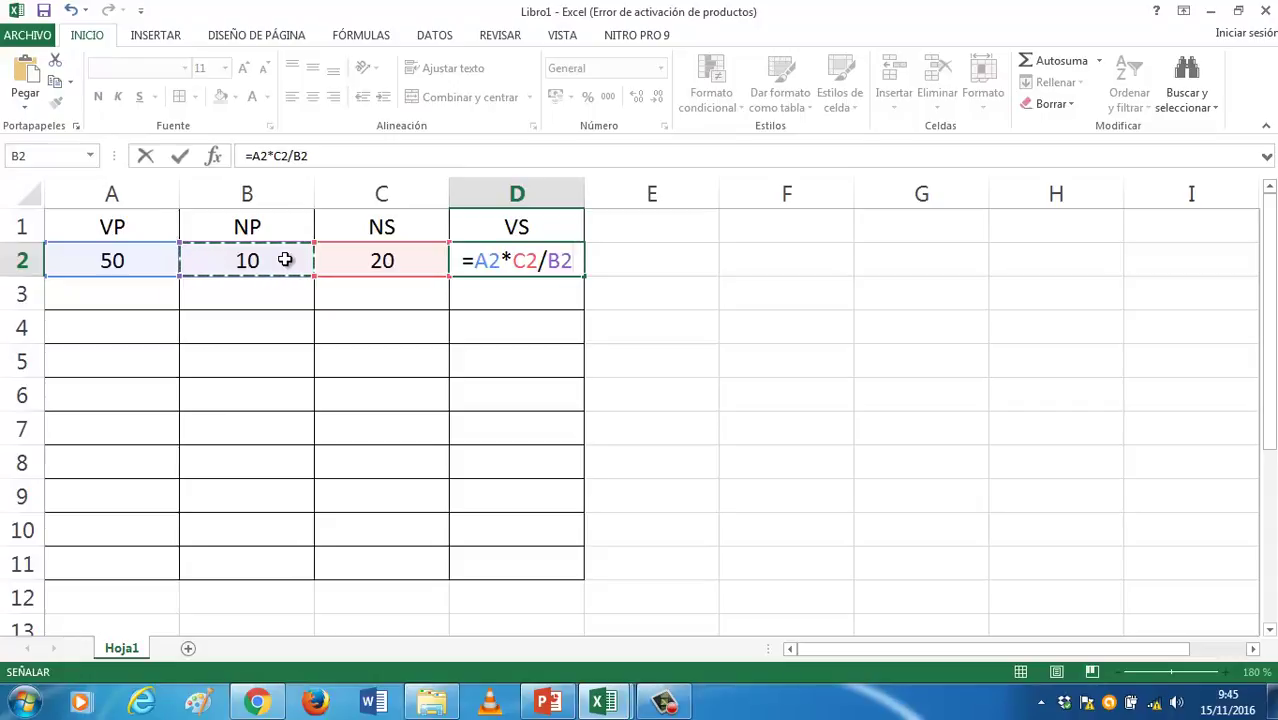
key("ctrl+Return")
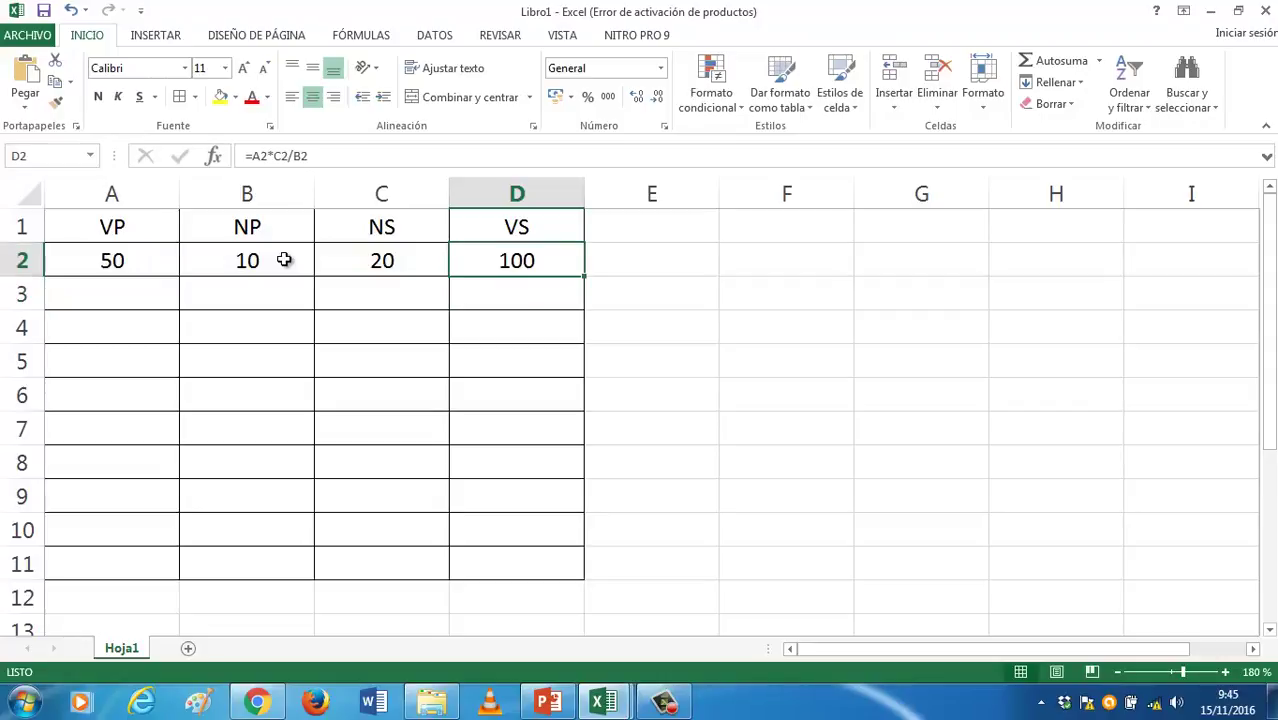
Fill row 3 with 50, 20 and 10 under VP, NP and NS
left_click(130, 282)
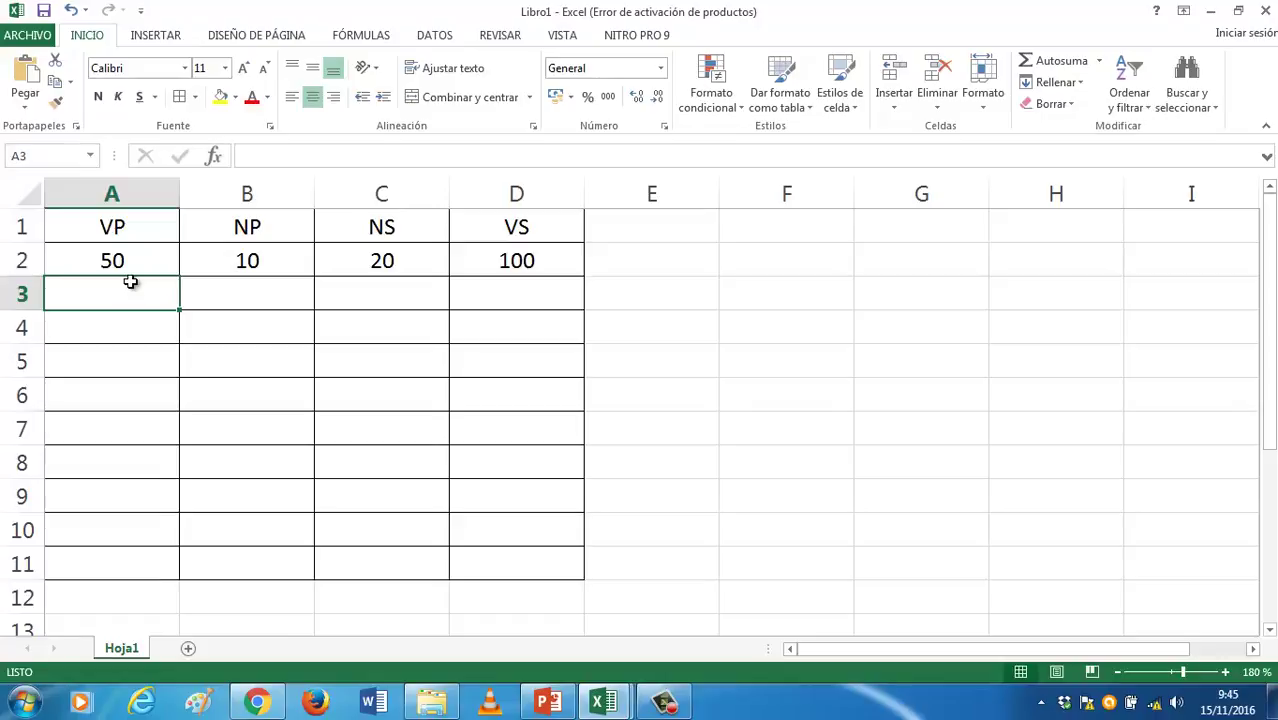
type("50")
key("Tab")
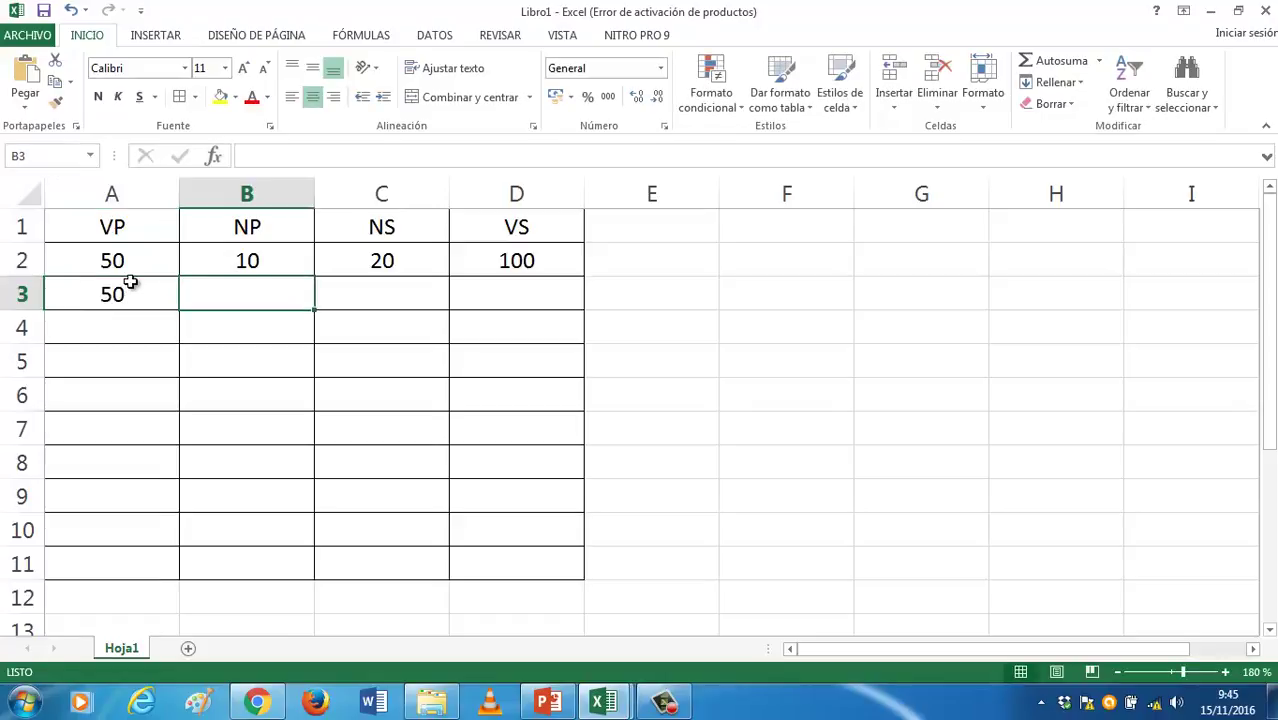
type("20")
key("Tab")
type("10")
key("Tab")
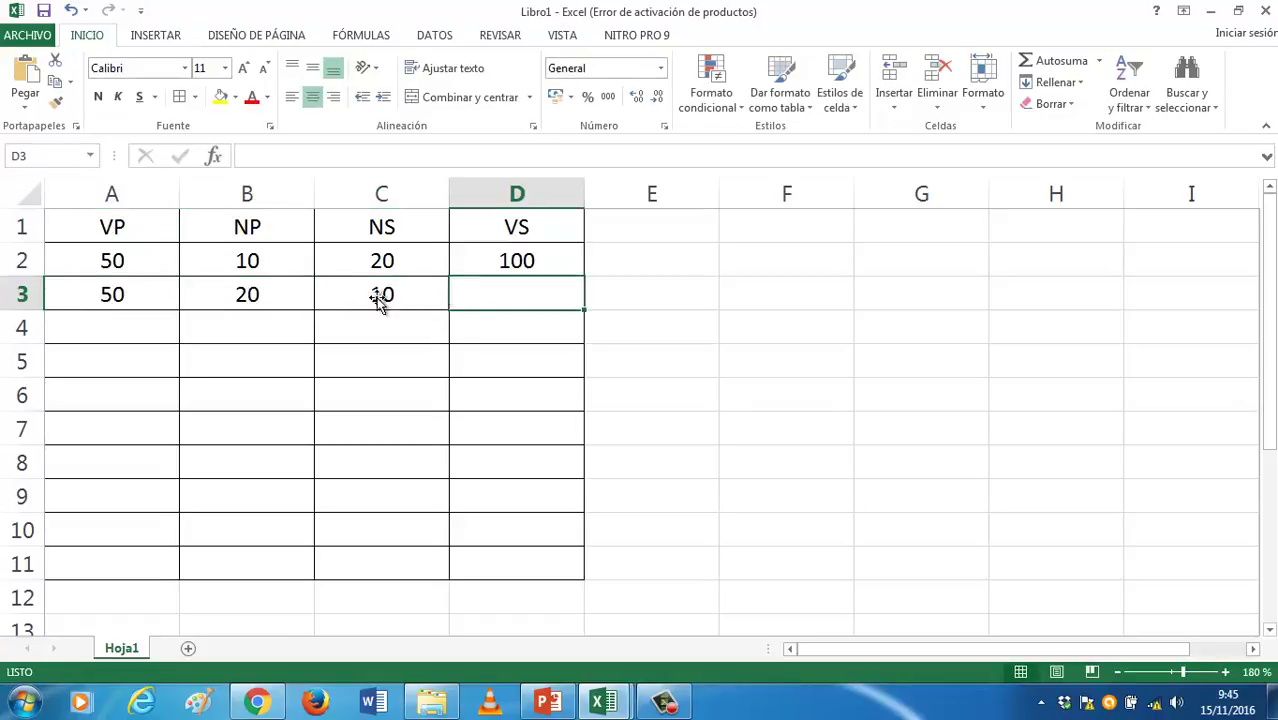
Copy the D2 VS formula down through D11
left_click(544, 262)
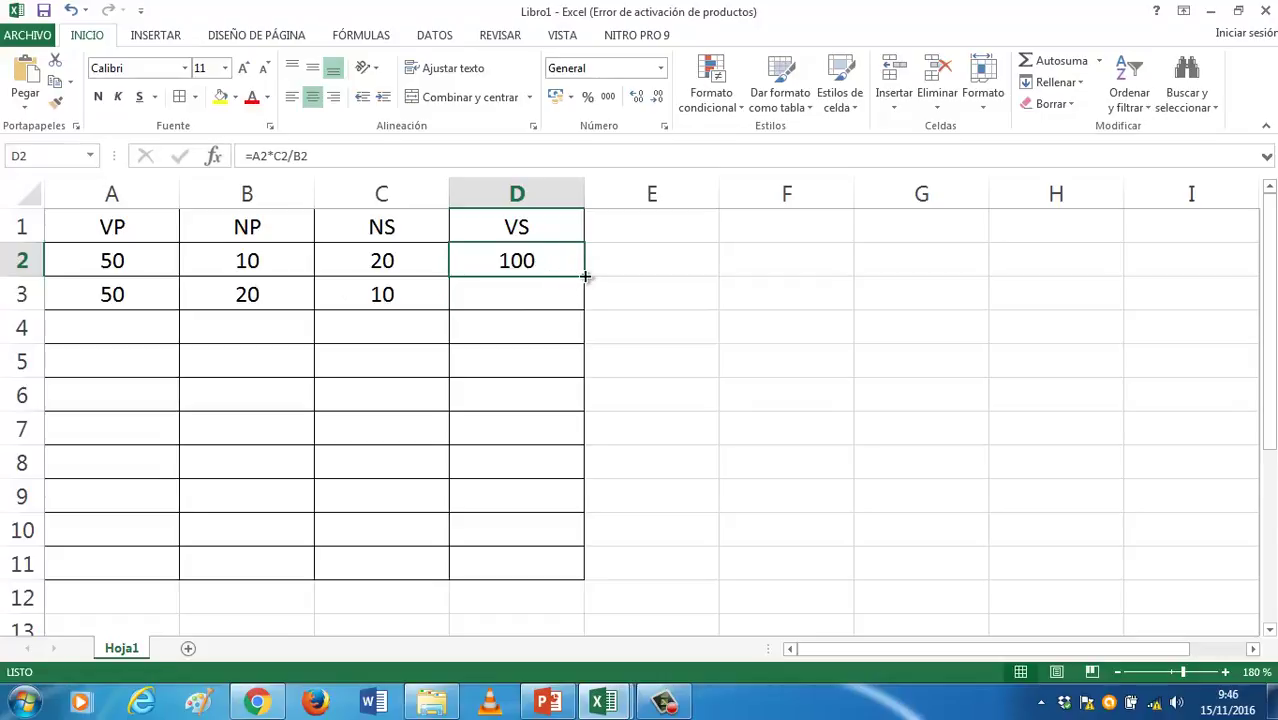
left_click_drag(586, 277, 578, 566)
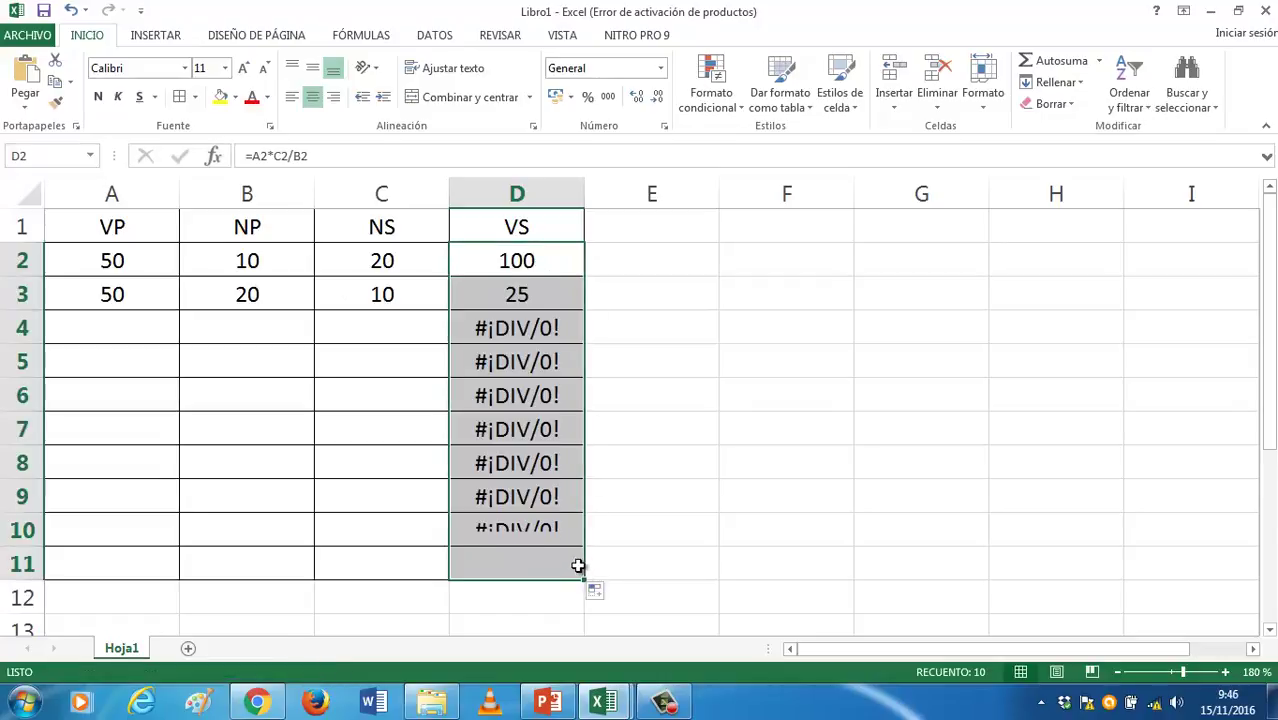
left_click(112, 328)
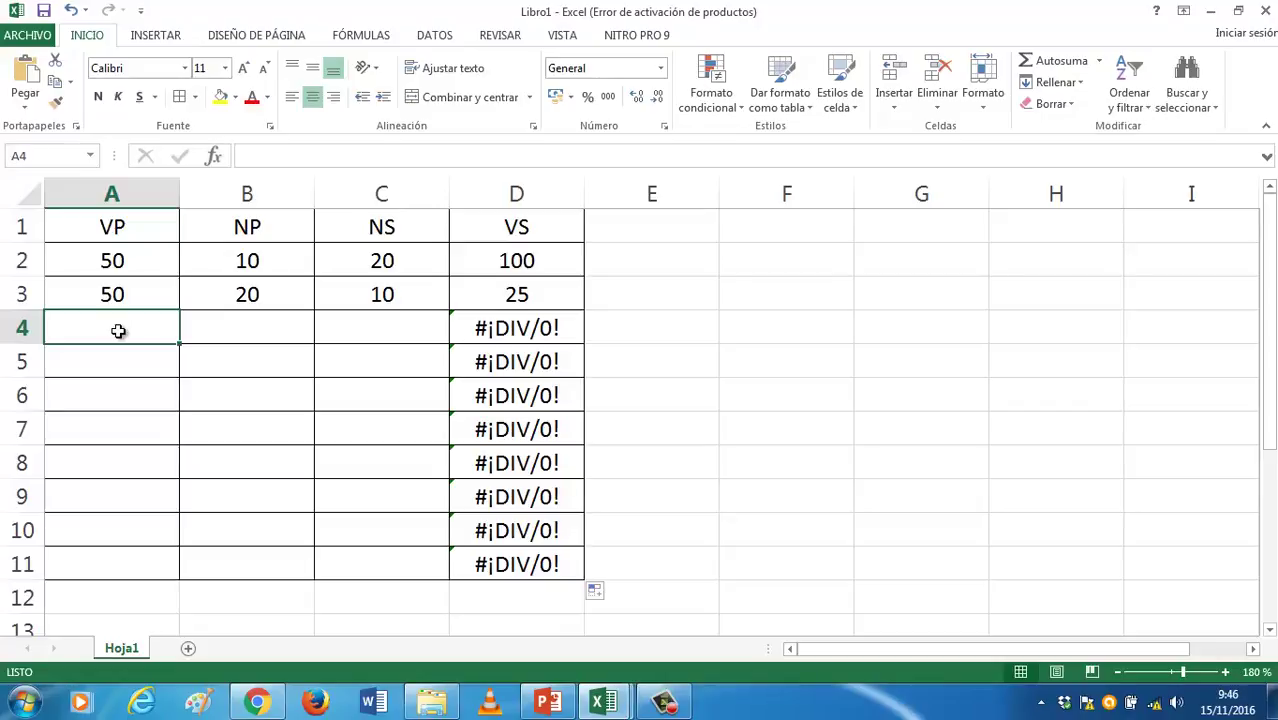
Enter 220, 10 and 1 in row 4 so its VS reads 22
type("2")
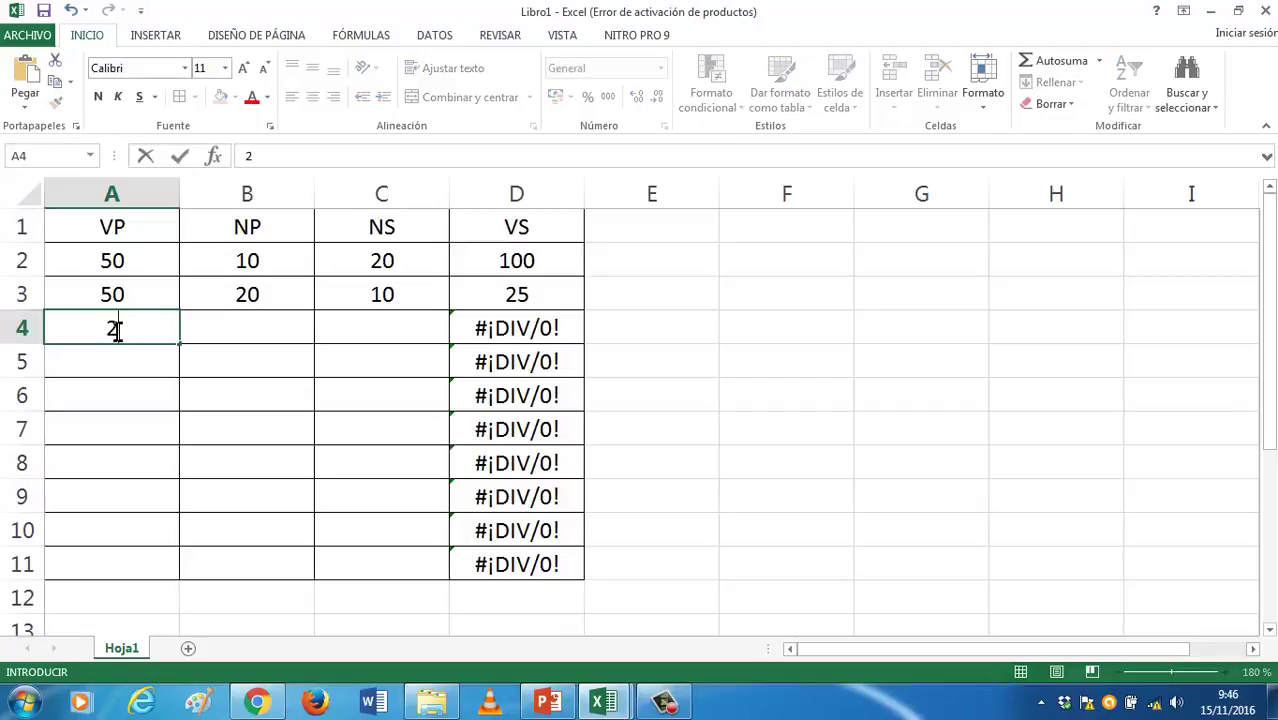
type("20")
key("Tab")
key("Tab")
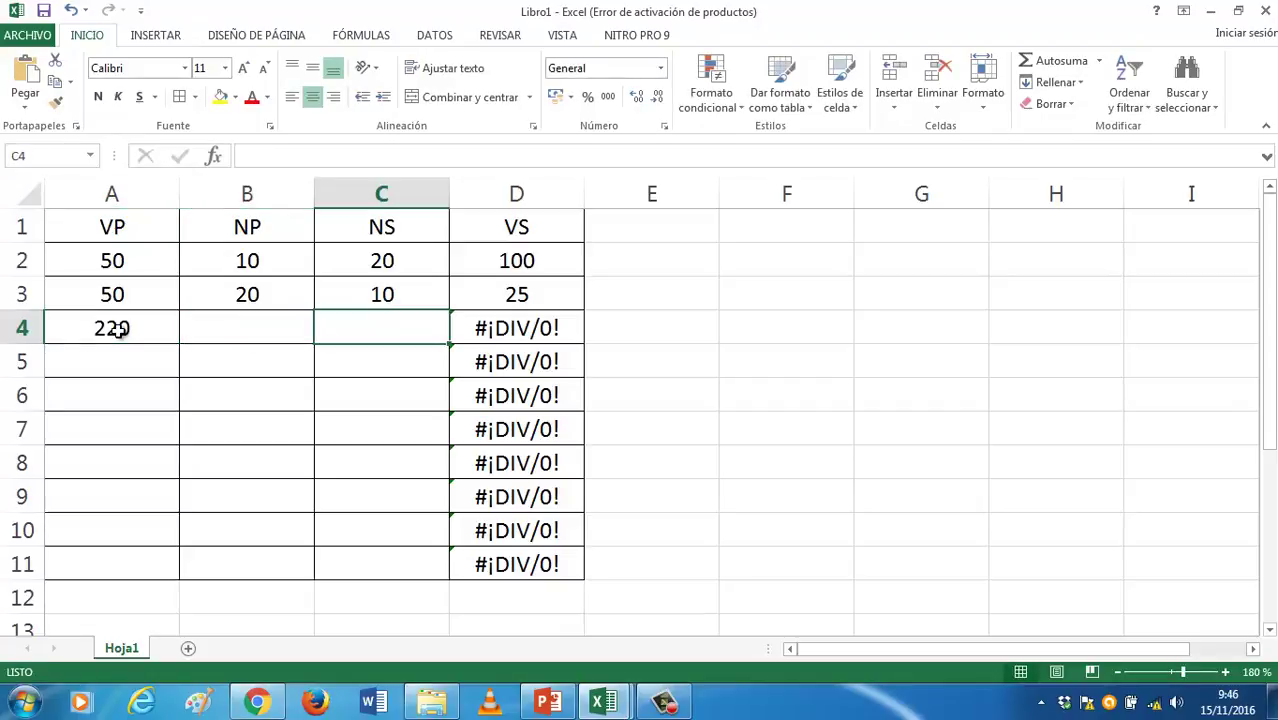
key("Tab")
key("Left")
key("Left")
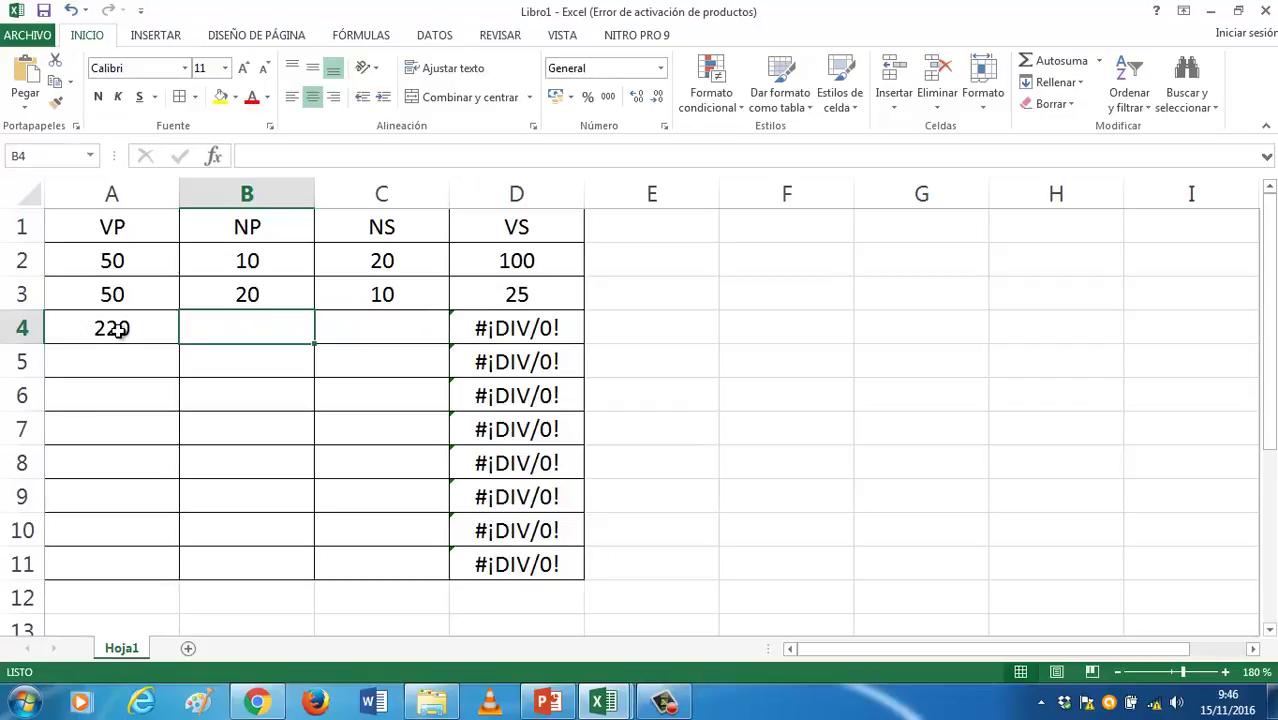
type("10")
key("Tab")
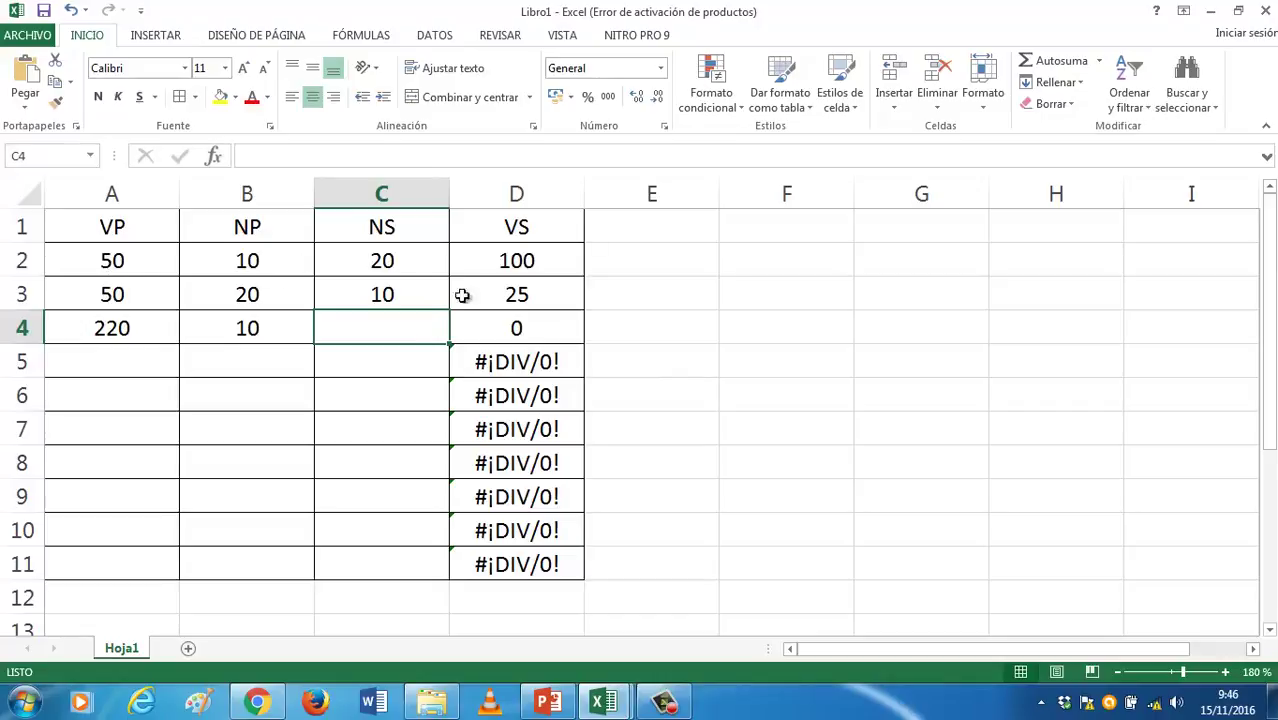
type("1")
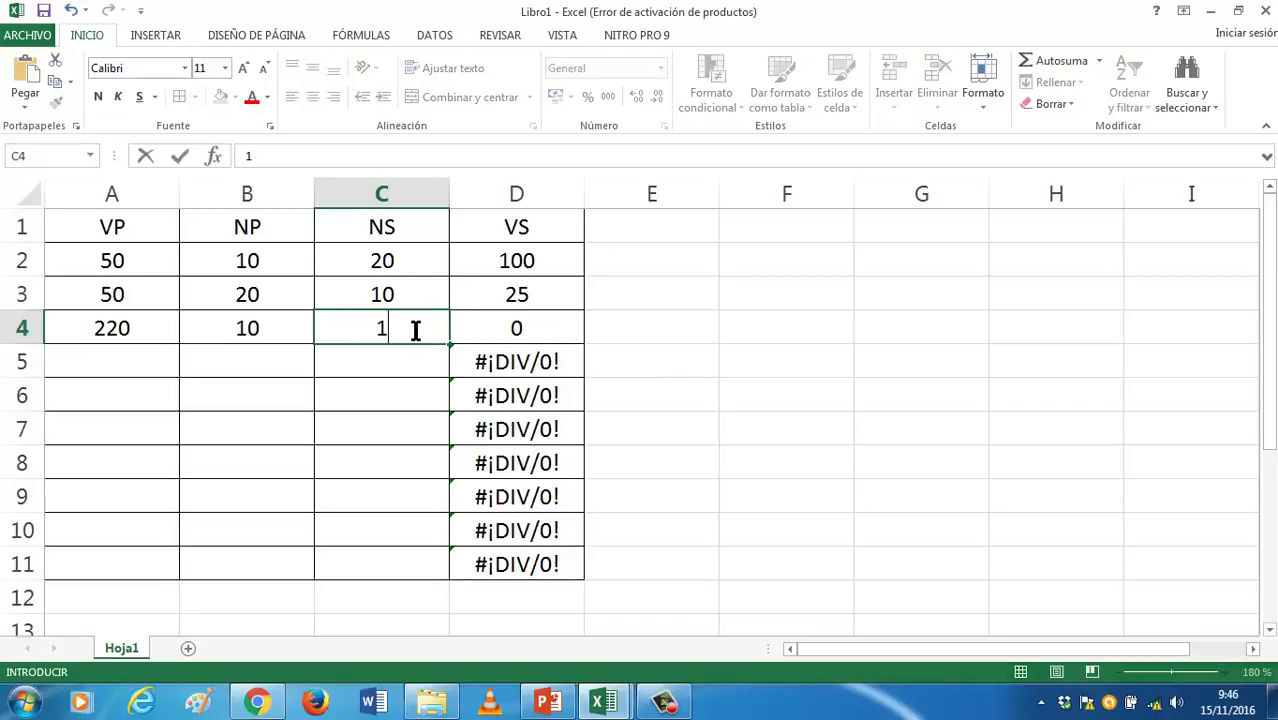
key("Tab")
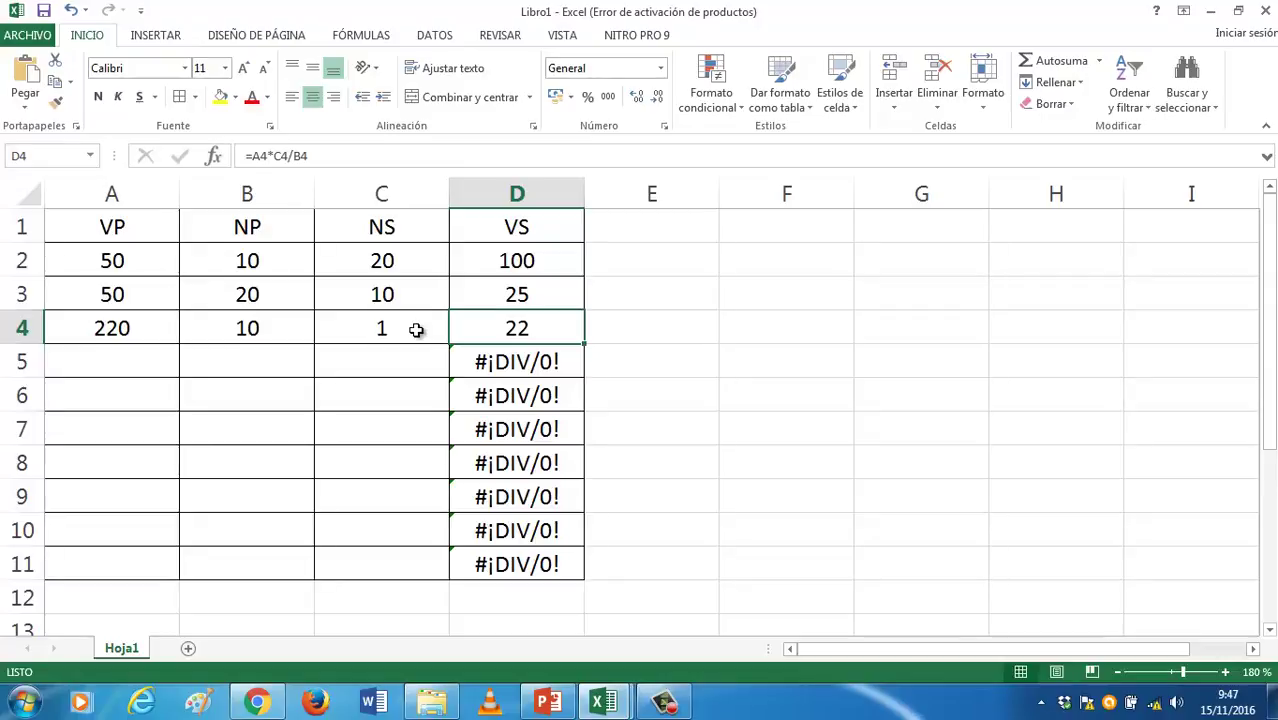
Enter 220, 11 and 1 in row 5, giving VS 20
key("Left")
key("Left")
key("Left")
key("Down")
type("22")
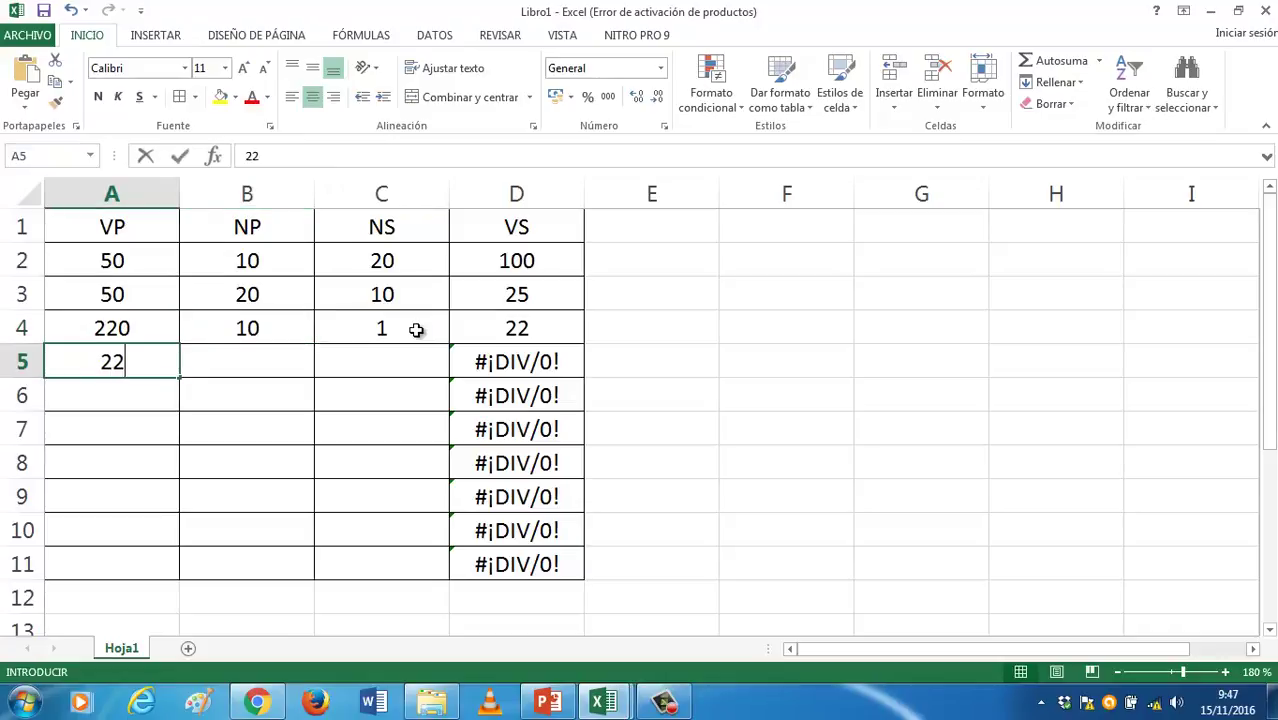
type("0")
key("Right")
type("11")
key("Right")
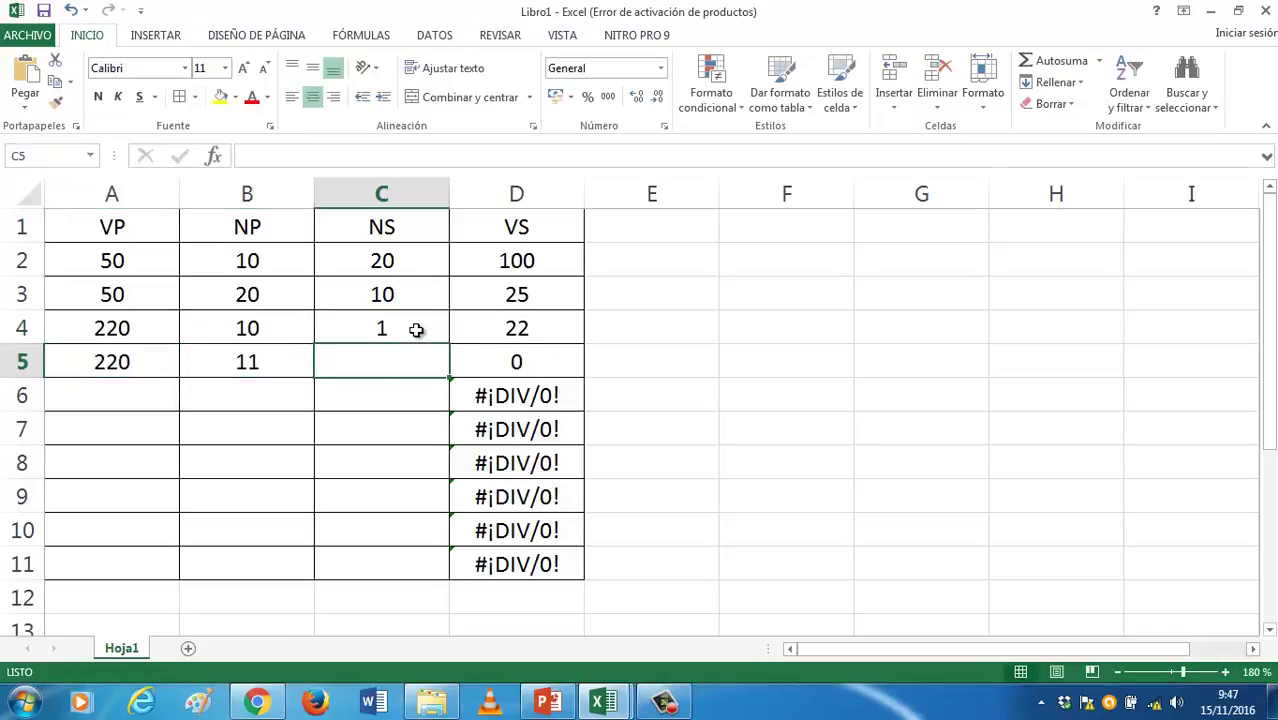
type("1")
key("Right")
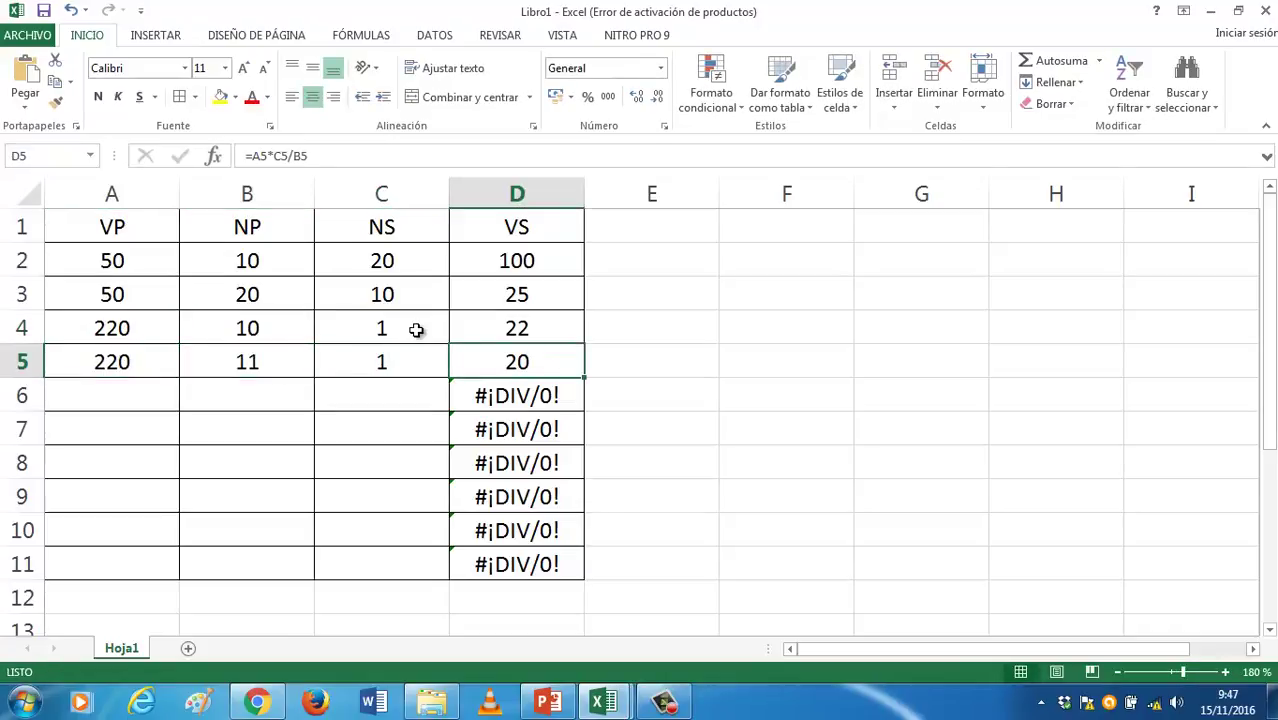
Enter 220, 12 and 1 in row 6, giving VS 18,3333333
key("Left")
key("Left")
key("Left")
key("Down")
type("220")
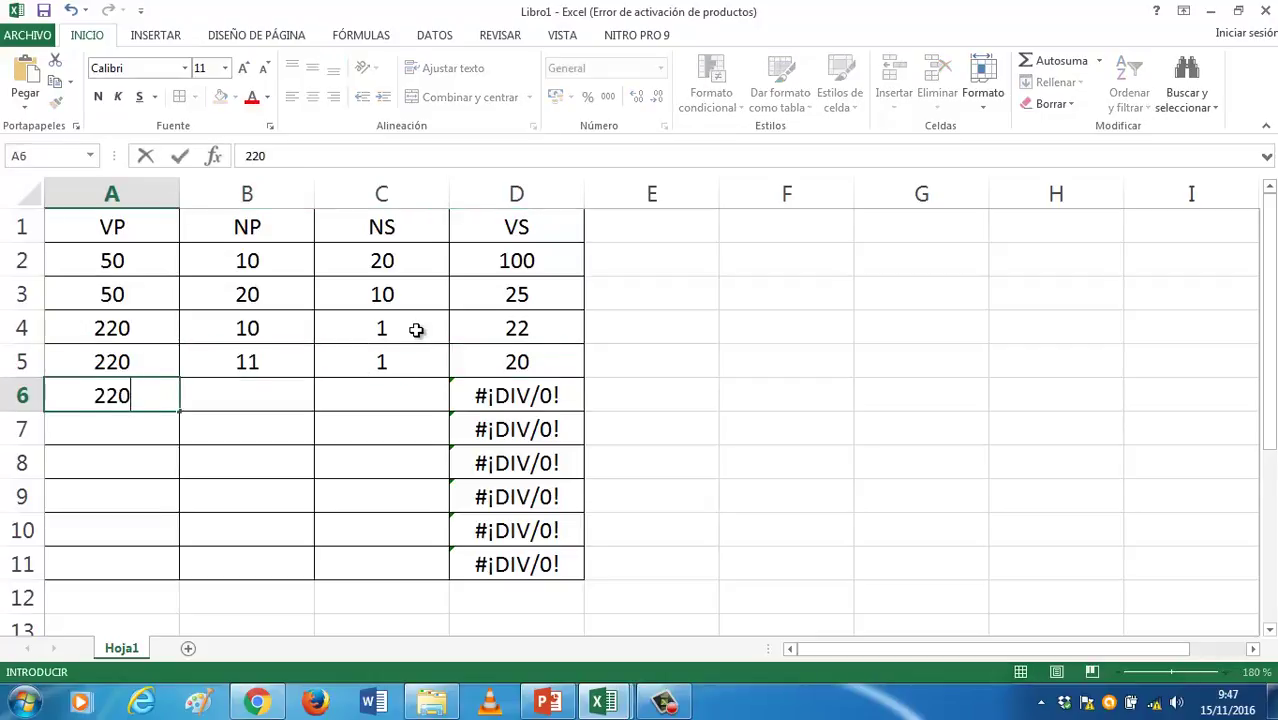
key("Right")
type("12")
key("Right")
type("1")
key("Right")
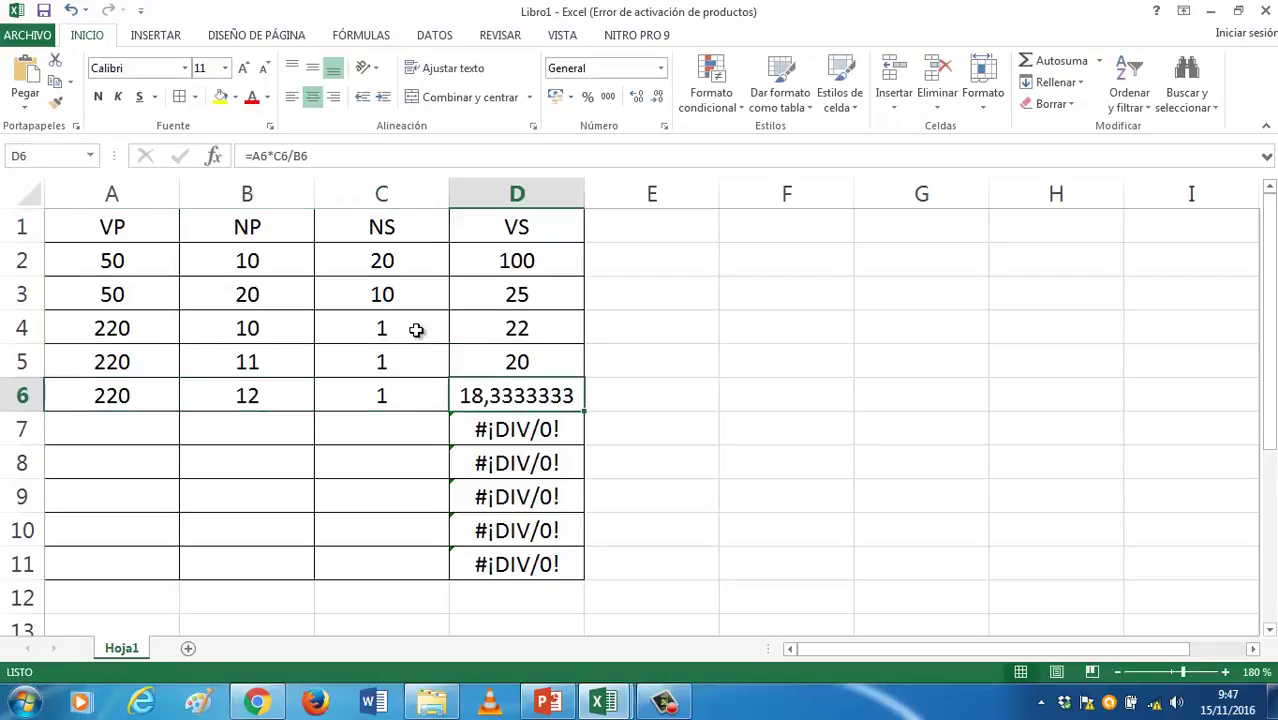
Check the values and VS results in rows 4 to 6, ending at A7
key("Left")
key("Left")
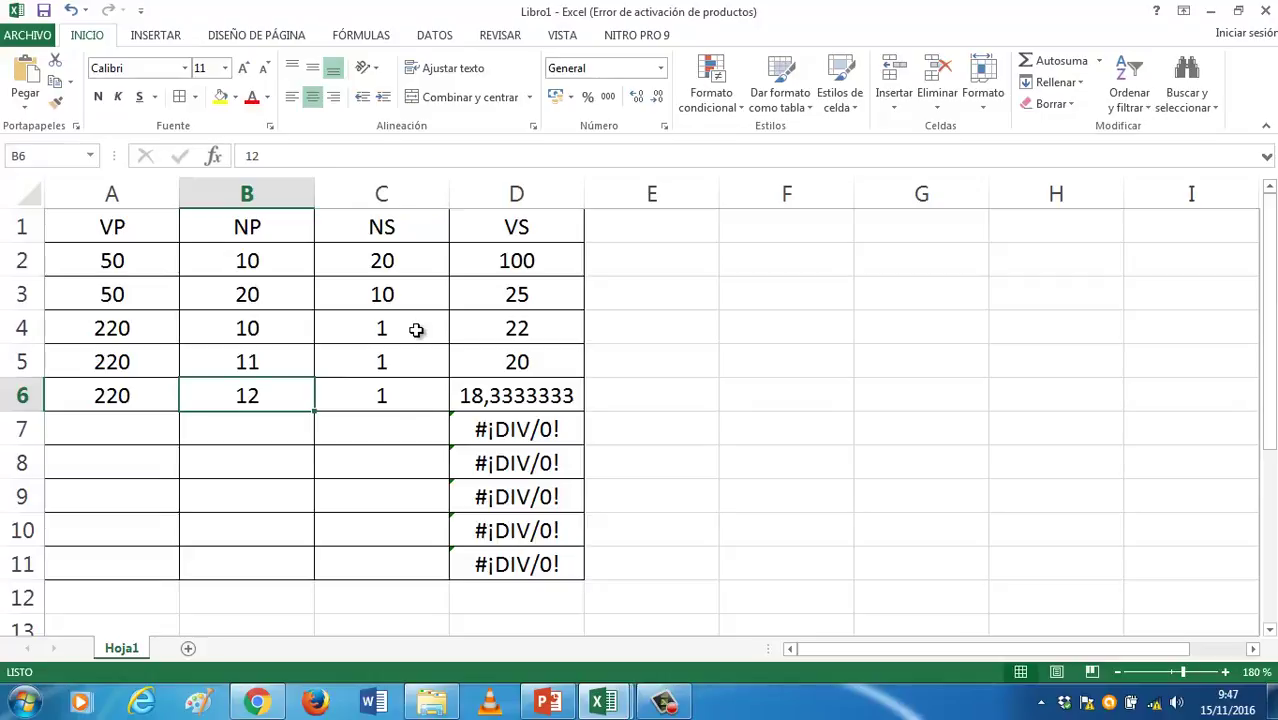
key("Right")
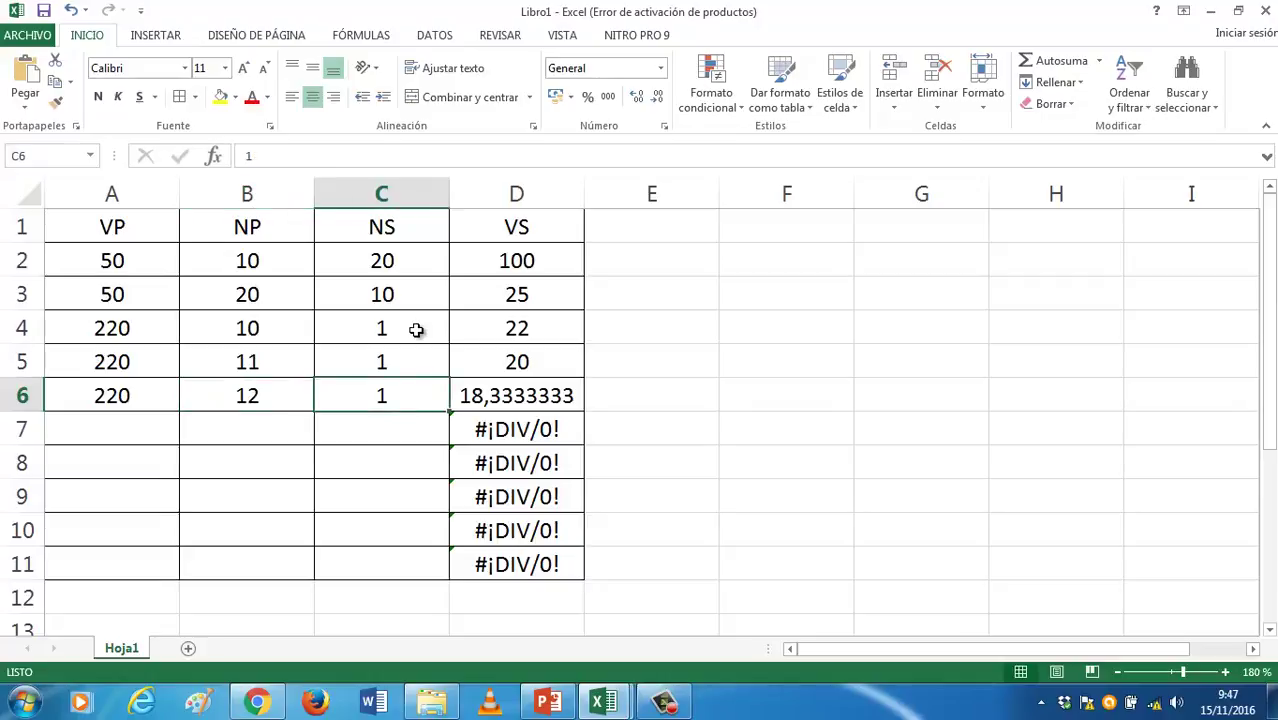
key("Right")
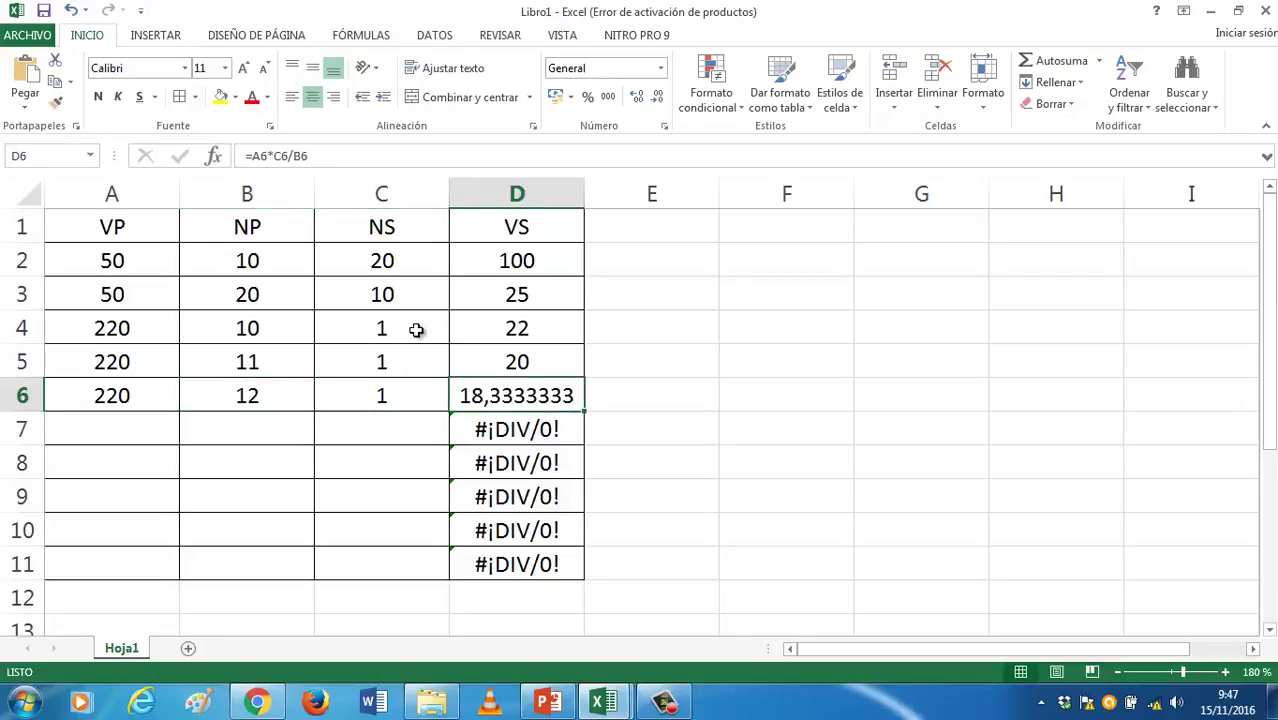
key("Left")
key("Up")
key("Up")
key("Left")
key("Left")
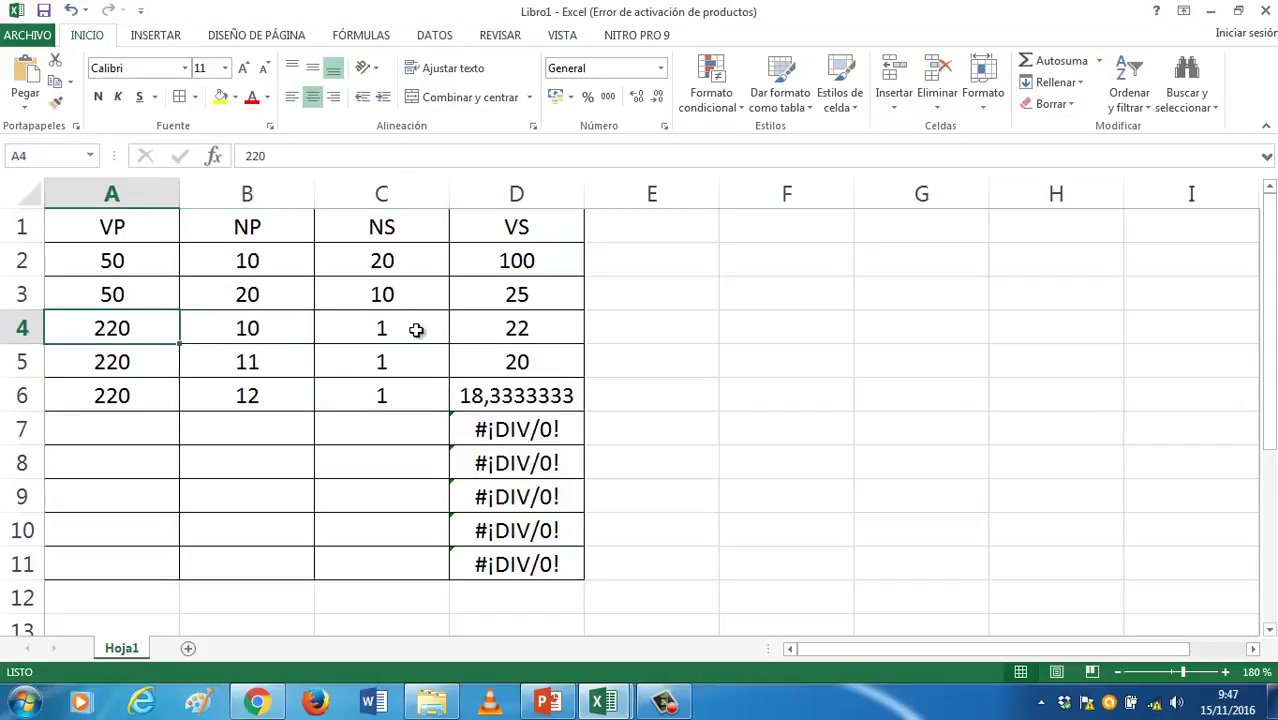
key("Right")
key("Right")
key("Right")
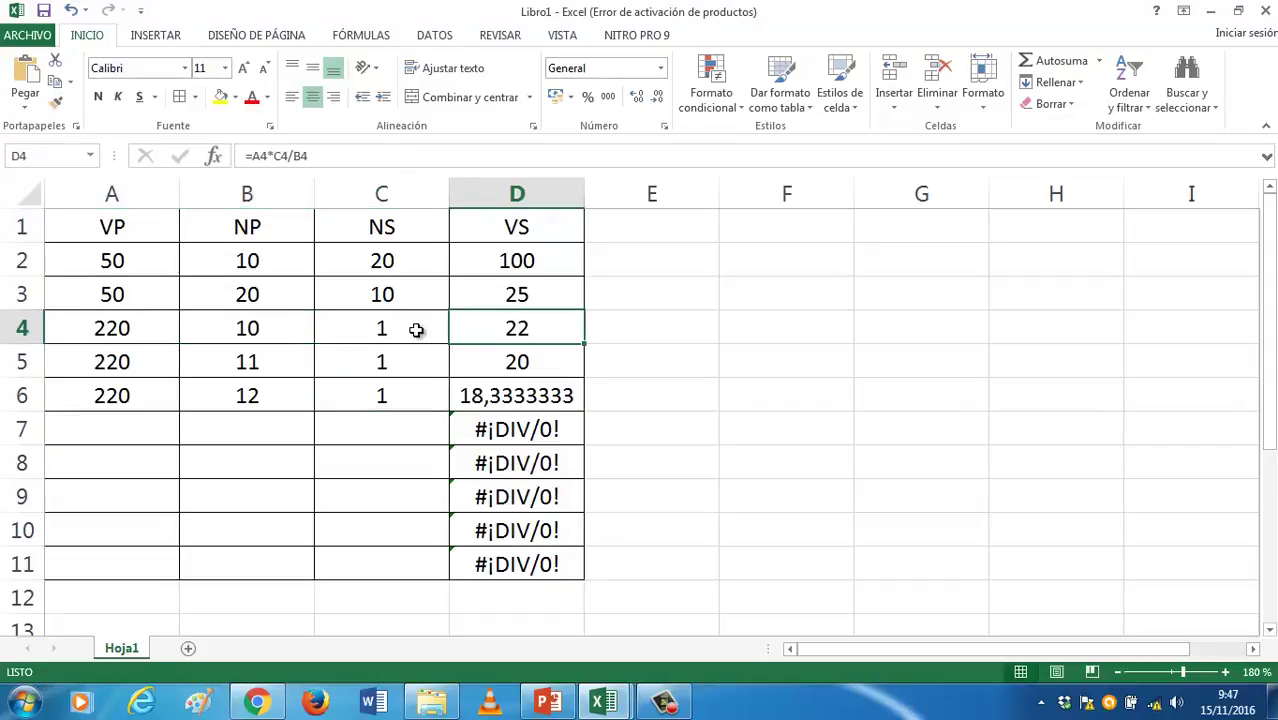
key("Down")
key("Left")
key("Down")
key("Down")
key("Left")
key("Left")
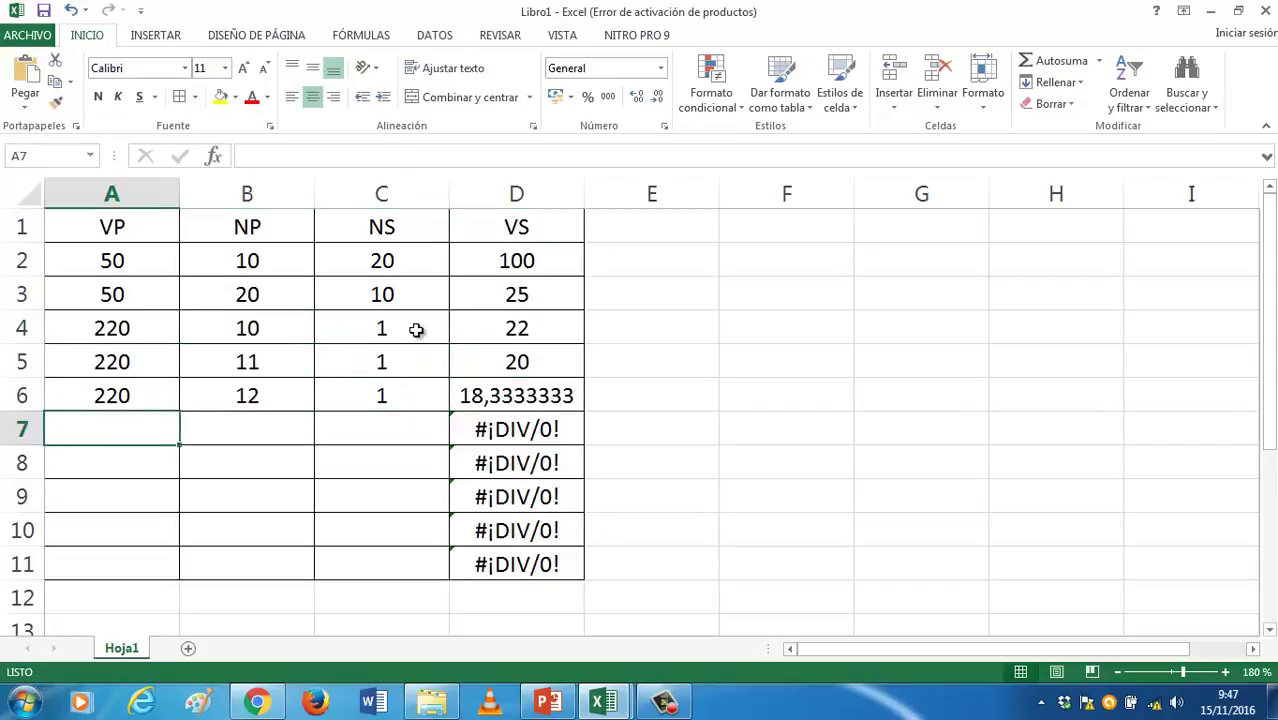
Enter 220, 10 and 11 in row 7
type("220")
key("Tab")
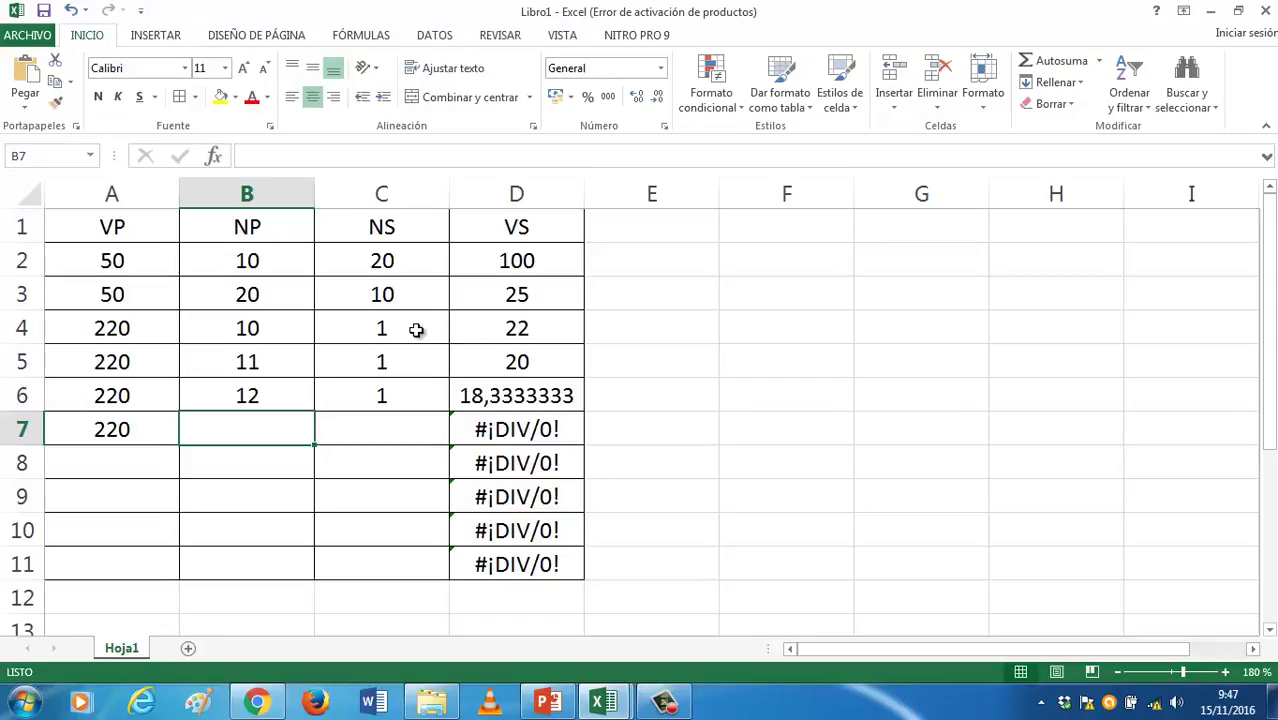
key("Right")
key("Left")
type("10")
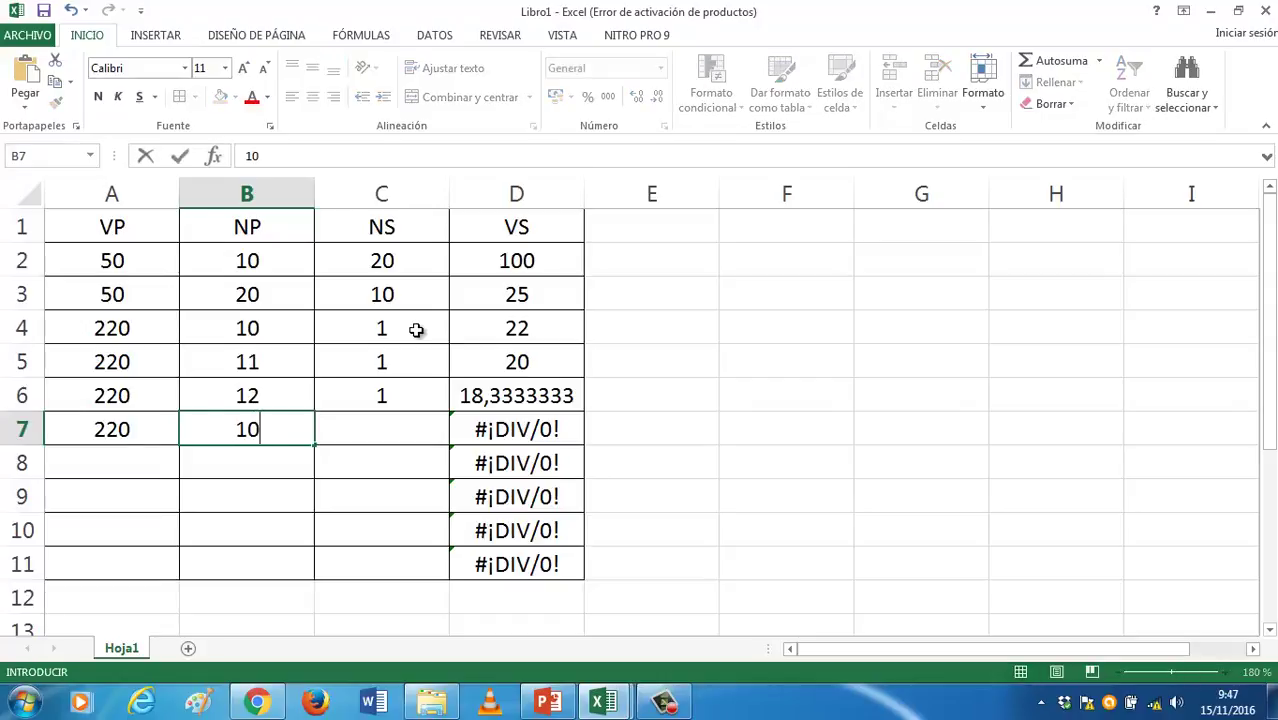
key("Tab")
type("11")
key("Tab")
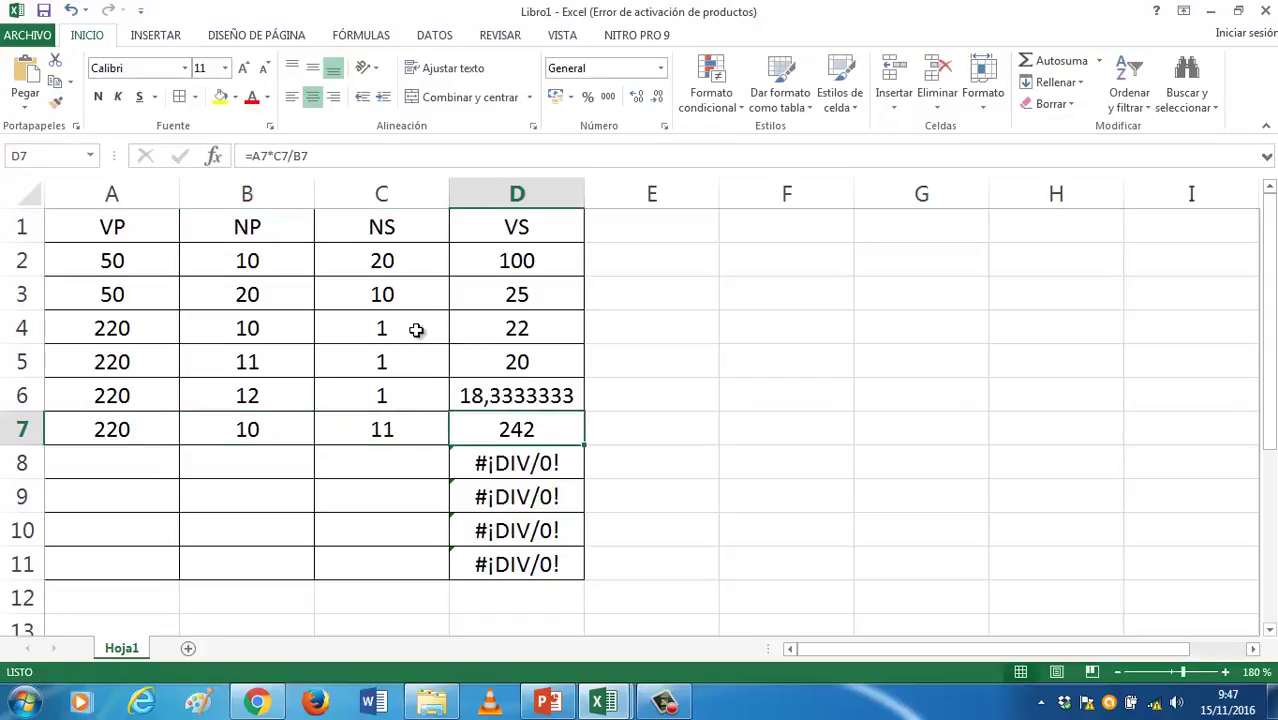
Change row 7's NS from 11 to 5 so its VS becomes 110
key("Left")
key("Left")
key("Right")
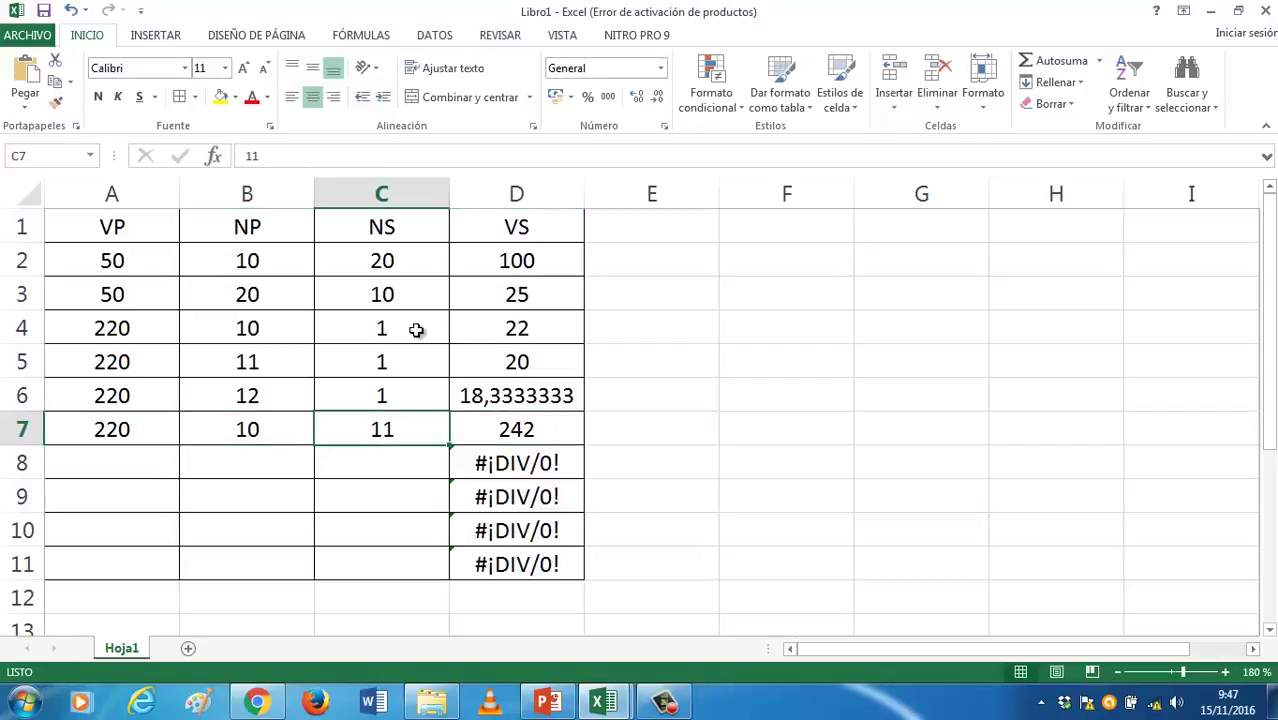
key("Right")
key("Right")
key("Left")
key("Left")
key("Left")
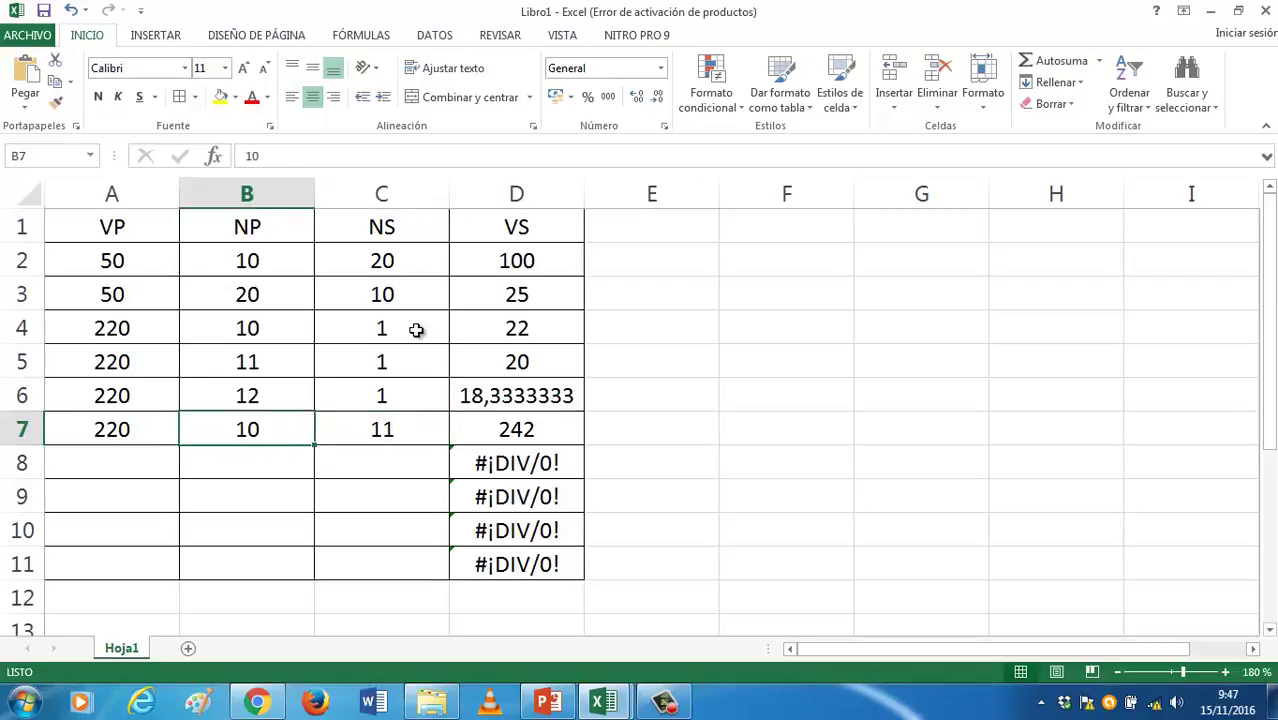
key("Right")
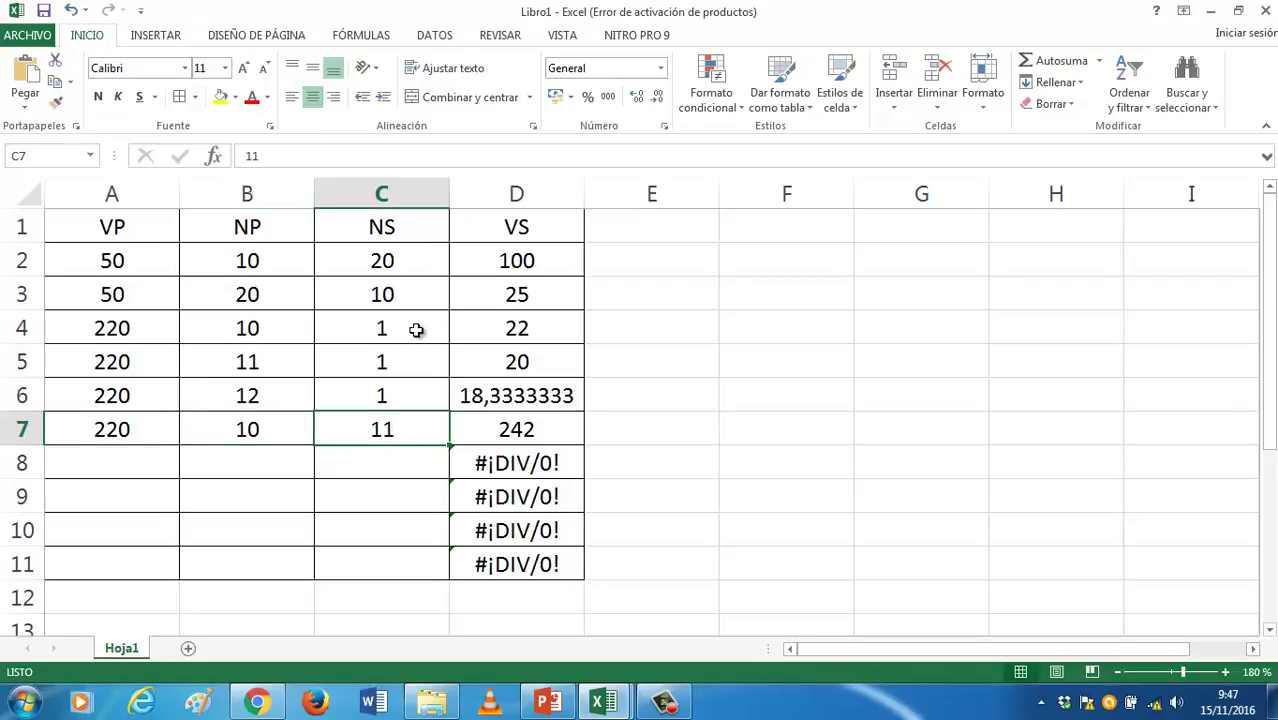
key("Right")
key("Left")
type("5")
key("Tab")
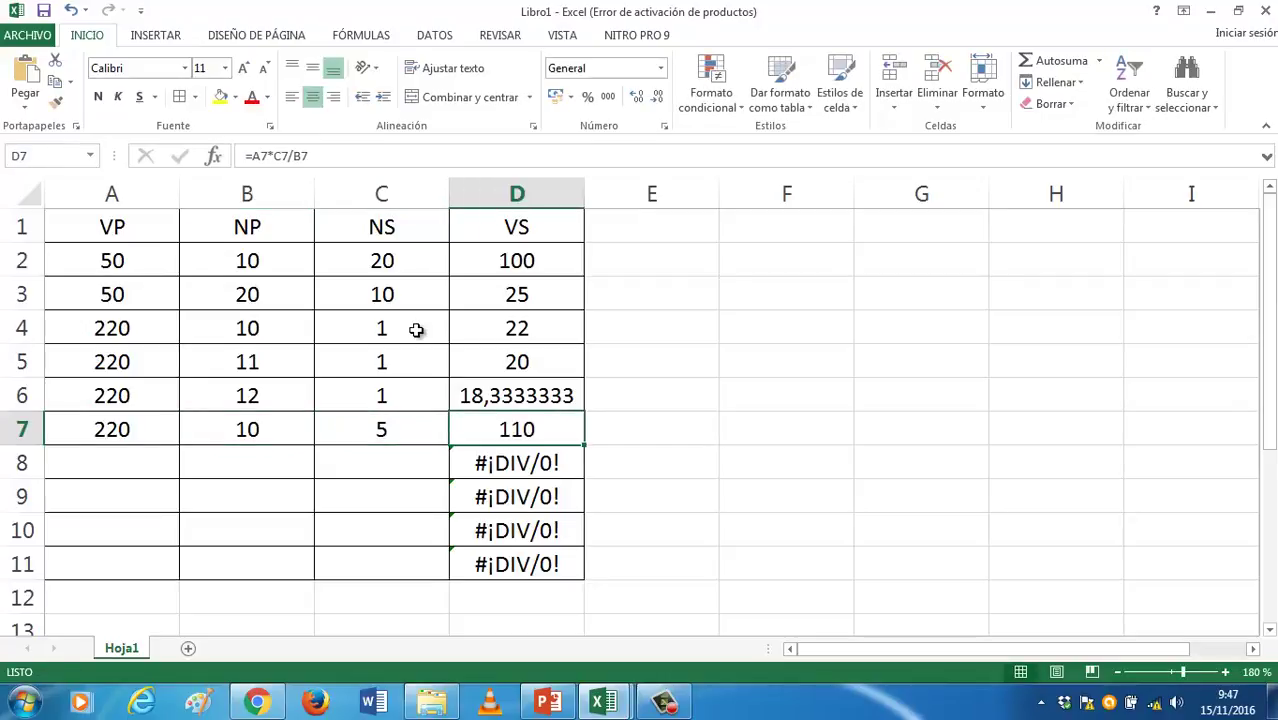
key("Return")
Enter 220, 10 and 20 in row 8 so its VS calculates to 440
key("Left")
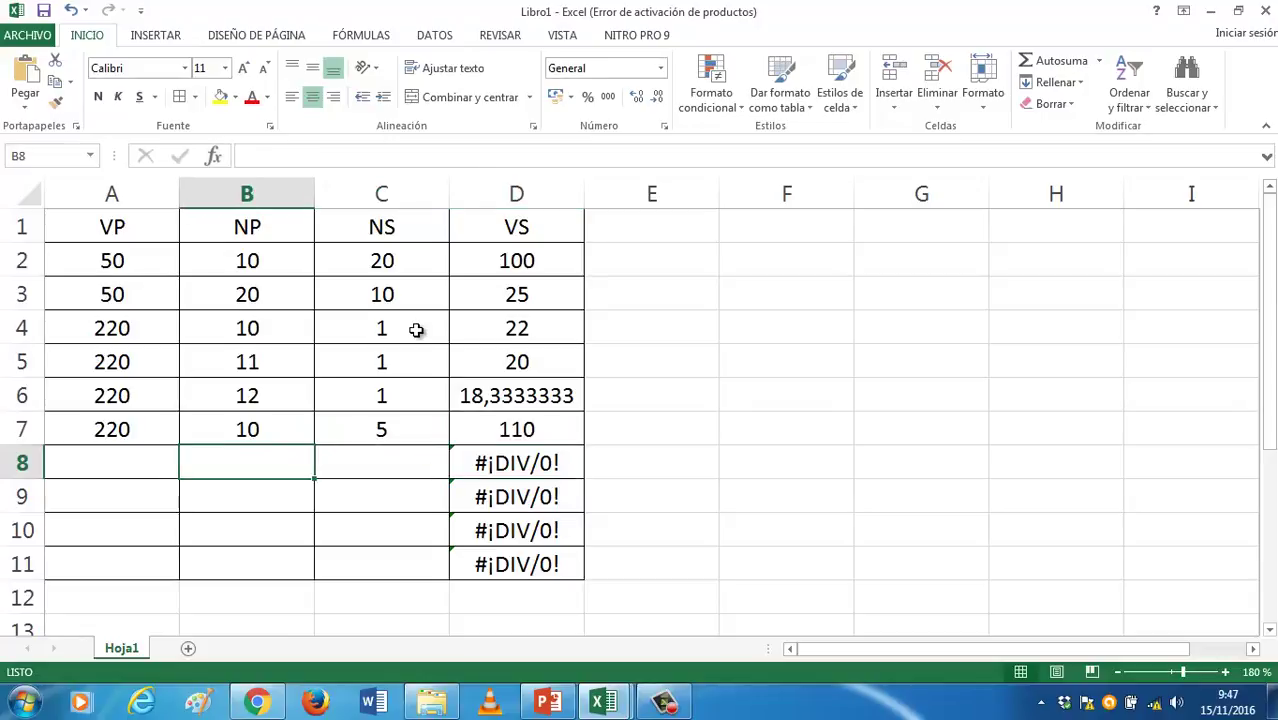
key("Left")
type("220")
key("Tab")
type("10")
key("Tab")
type("20")
key("Tab")
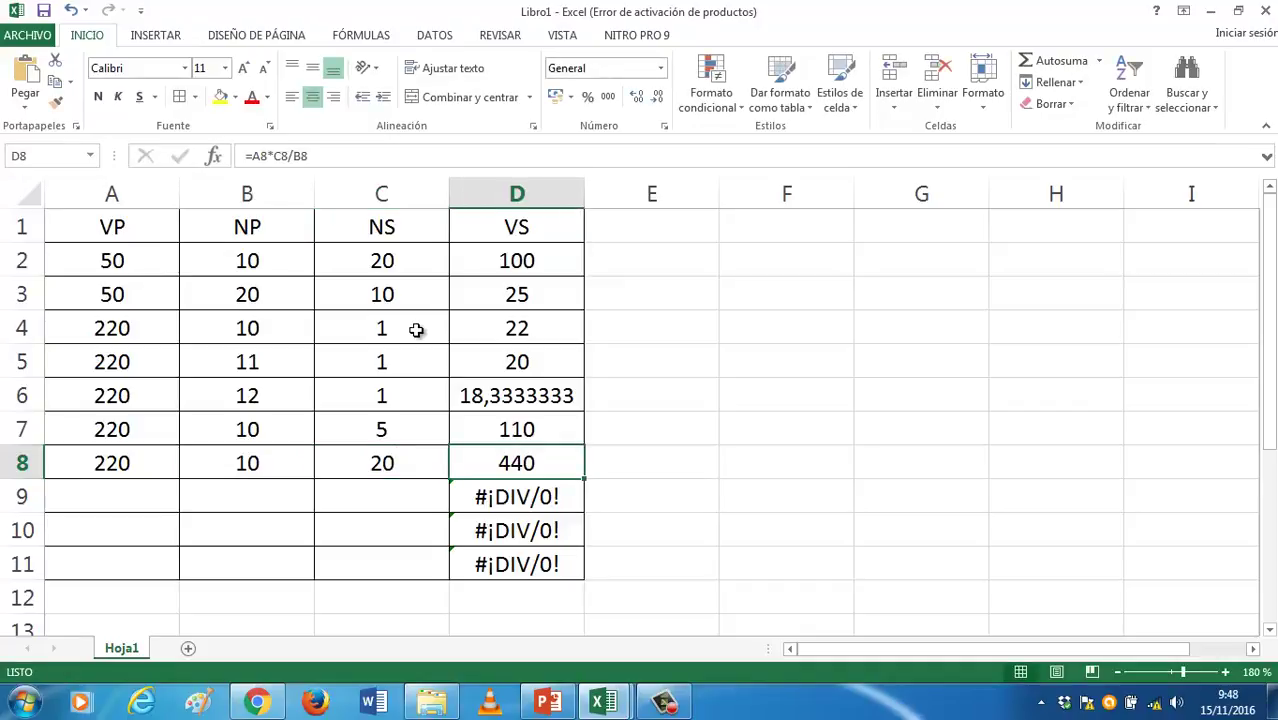
Review the row 7 and row 8 values and their VS results
key("Down")
key("Left")
key("Up")
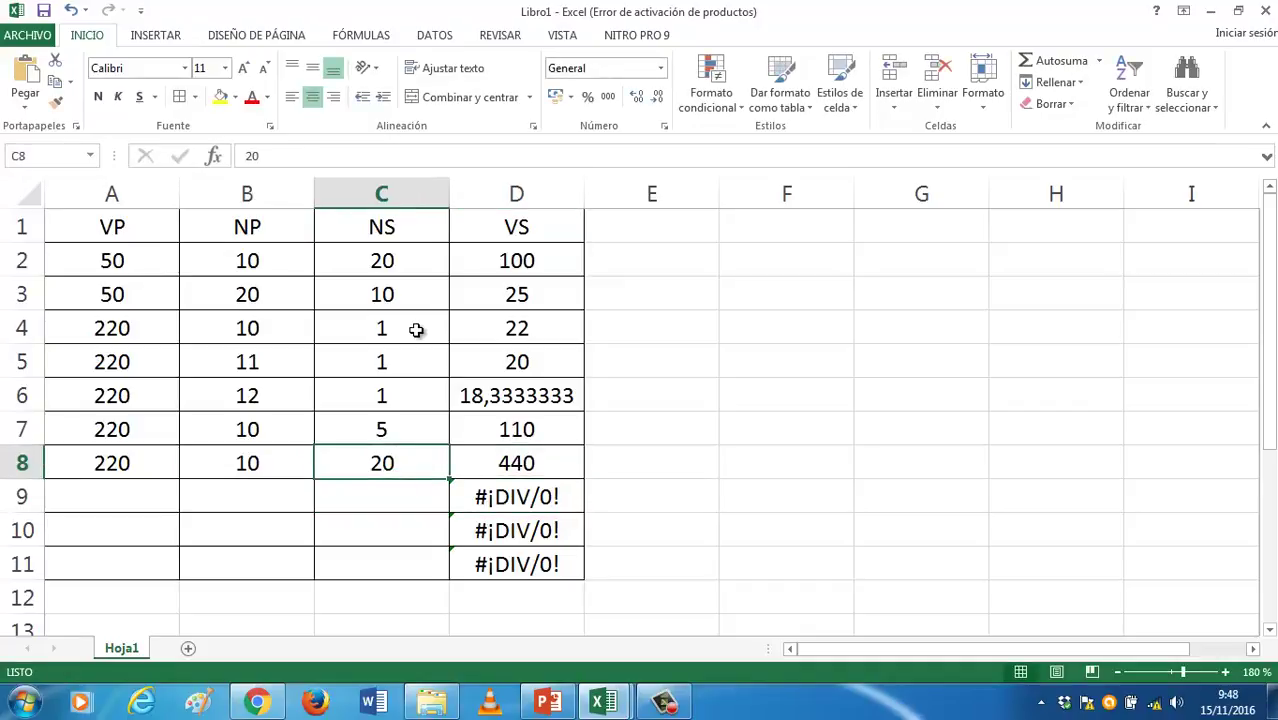
key("Up")
key("Left")
key("Right")
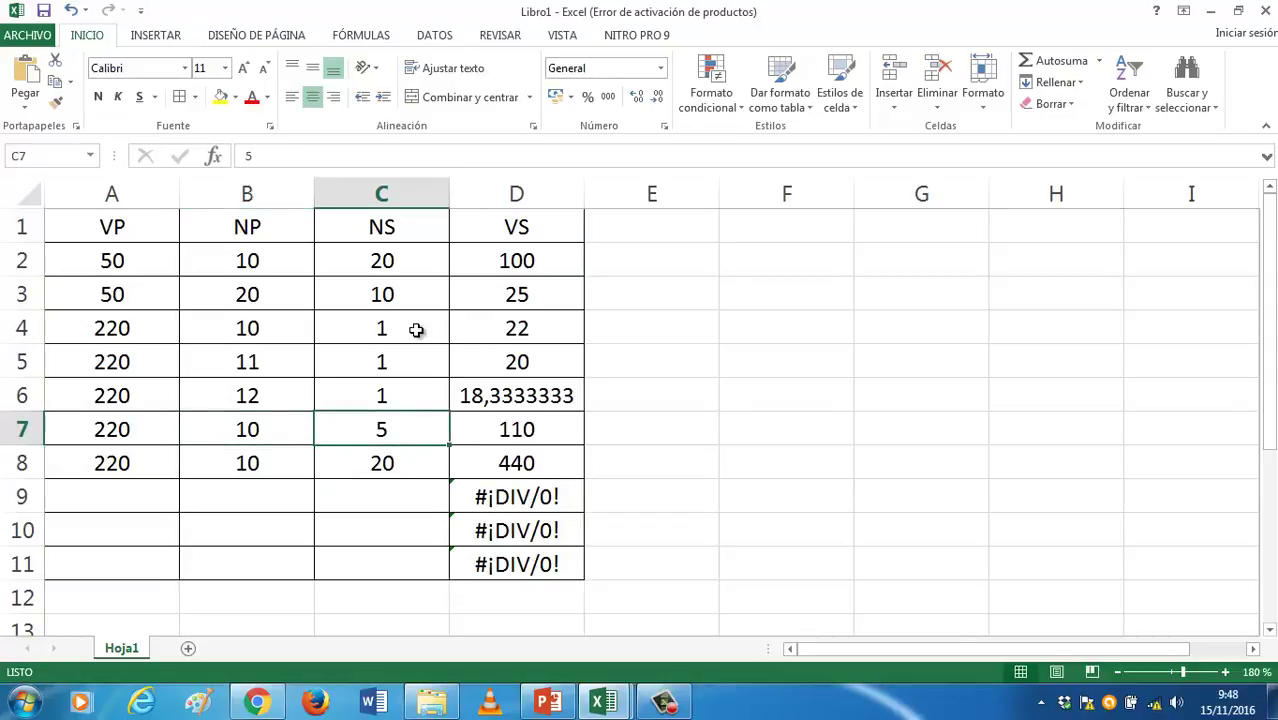
key("Down")
key("Left")
key("Right")
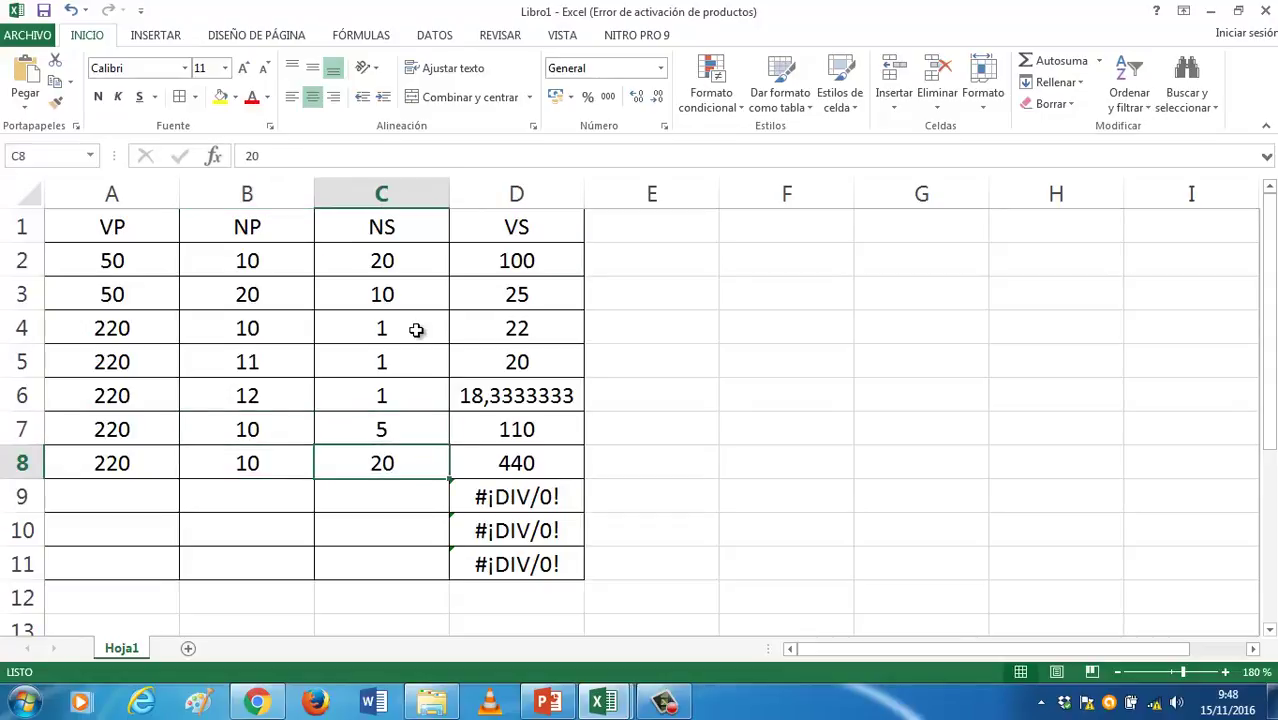
key("Down")
key("Left")
key("Left")
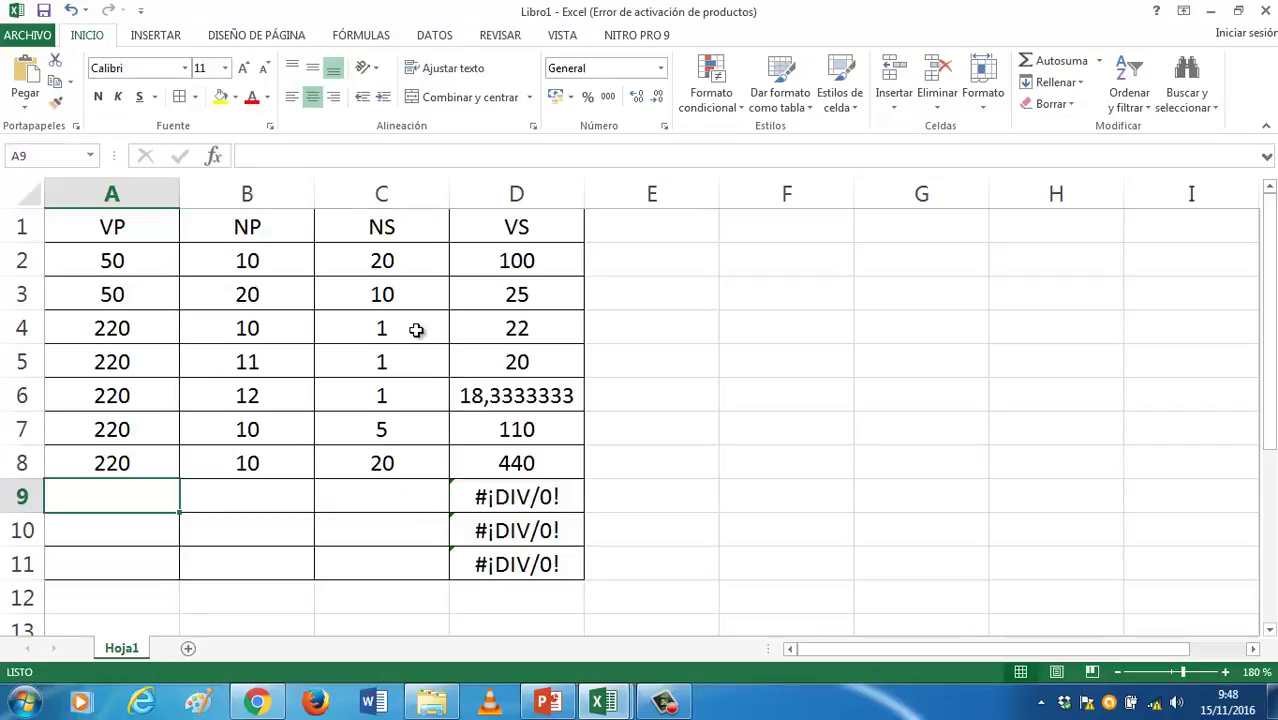
Review rows 5 and 6, then move to cell E1
key("Up")
key("Up")
key("Up")
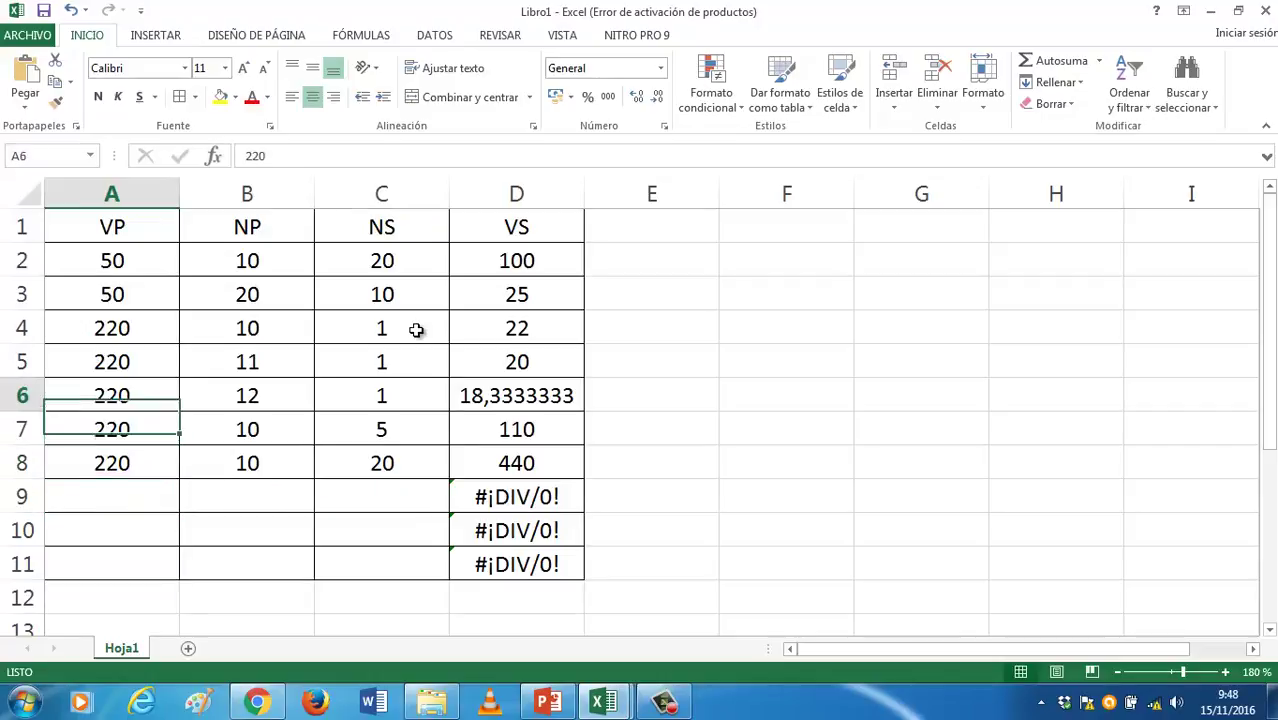
key("Up")
key("Right")
key("Right")
key("Down")
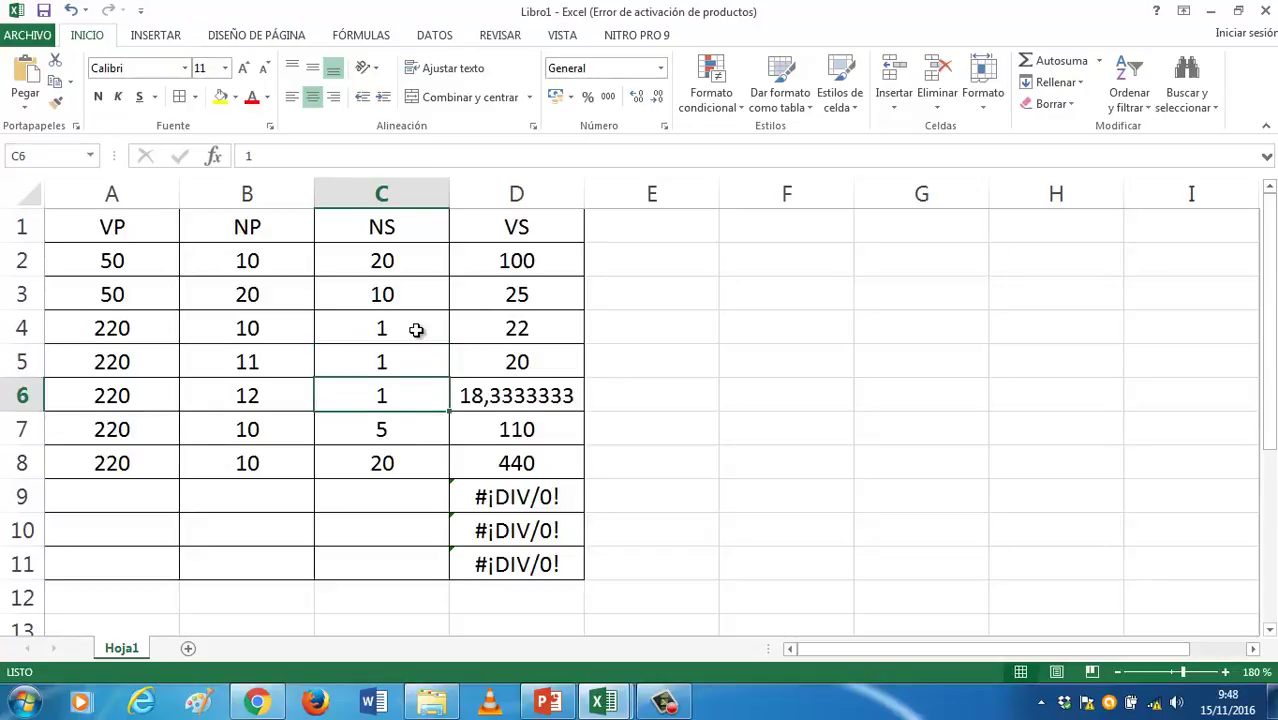
key("Left")
key("Left")
key("Up")
key("Right")
key("Up")
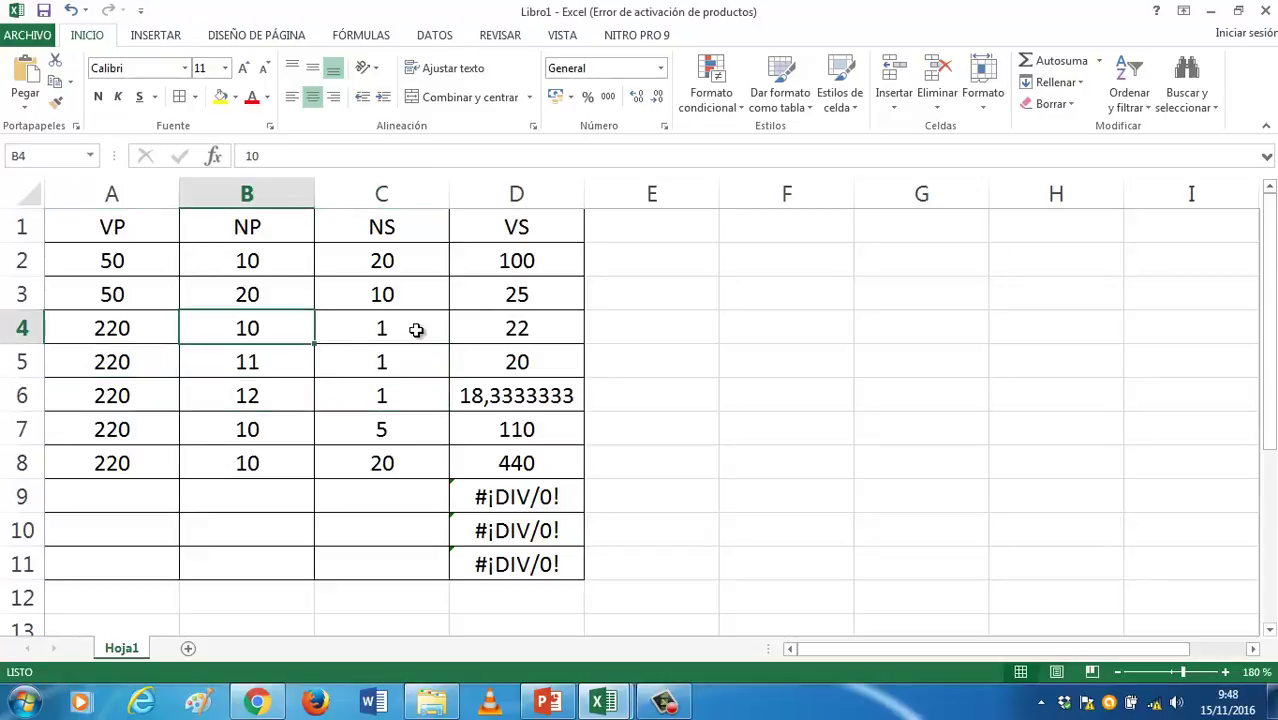
key("Right")
key("Right")
key("Right")
key("Up")
key("Up")
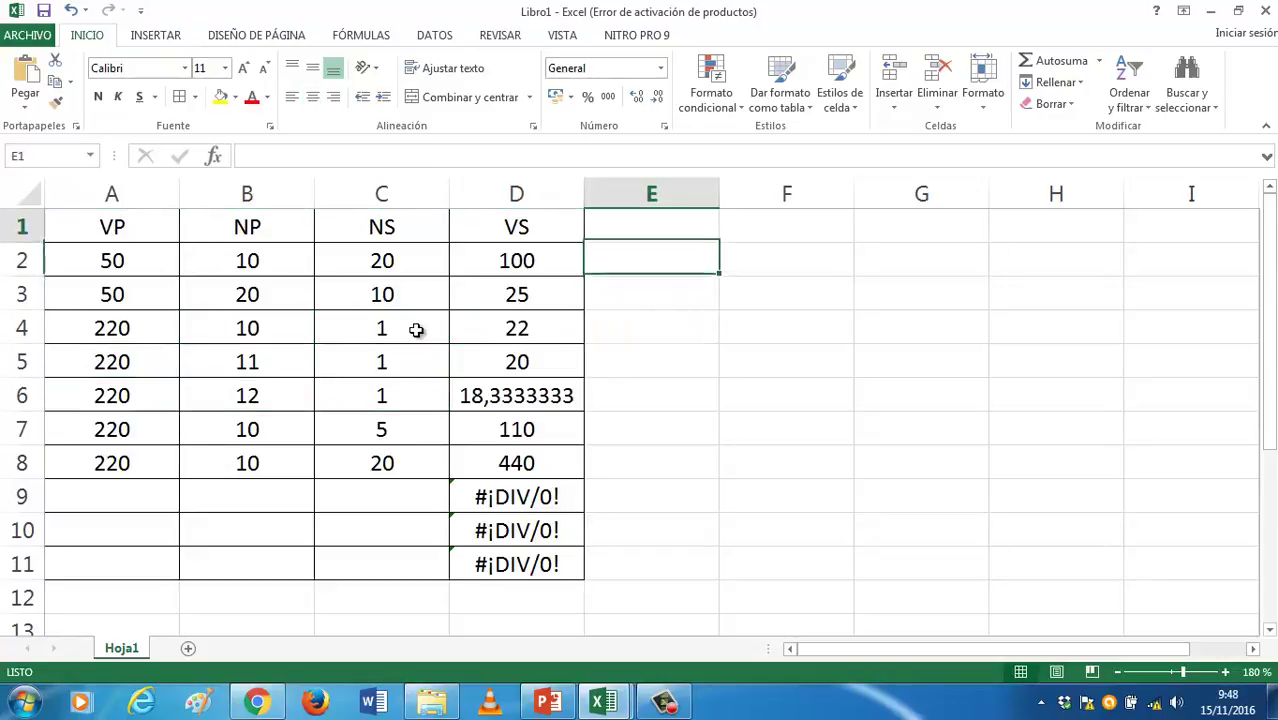
key("Up")
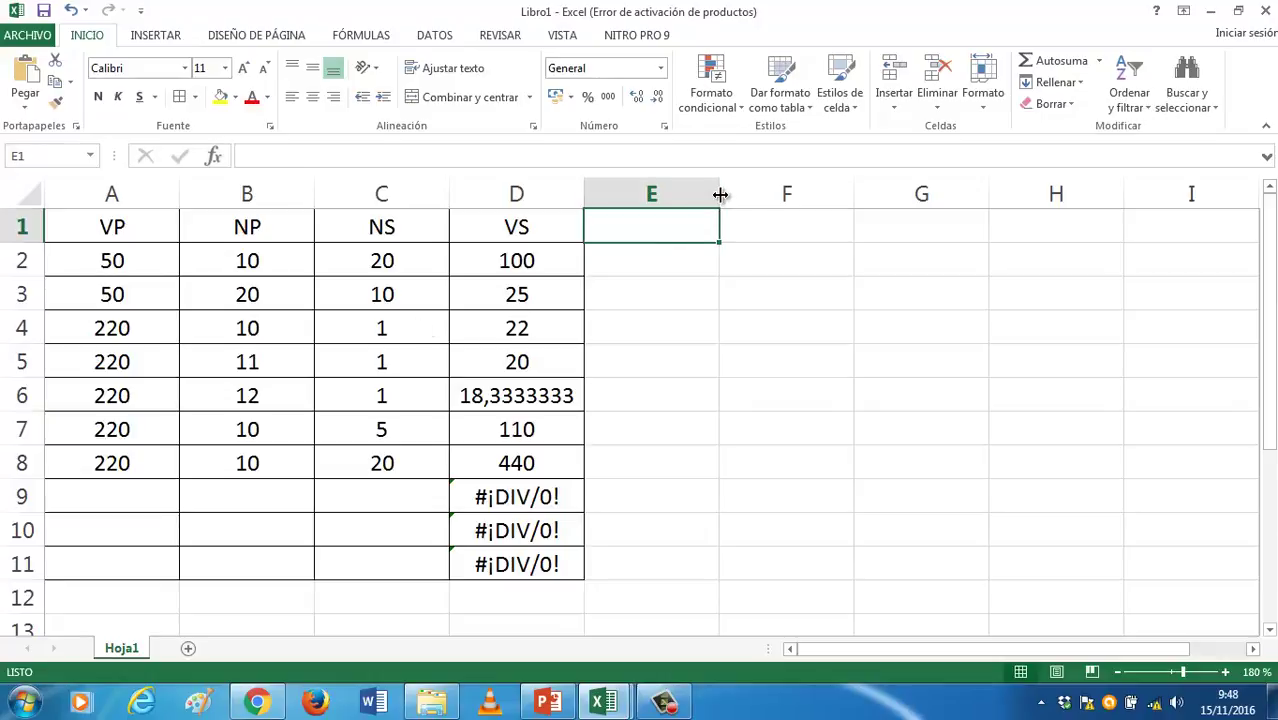
Widen column E, head it TIPO, and begin the formula =SI( in E2
left_click_drag(719, 194, 932, 193)
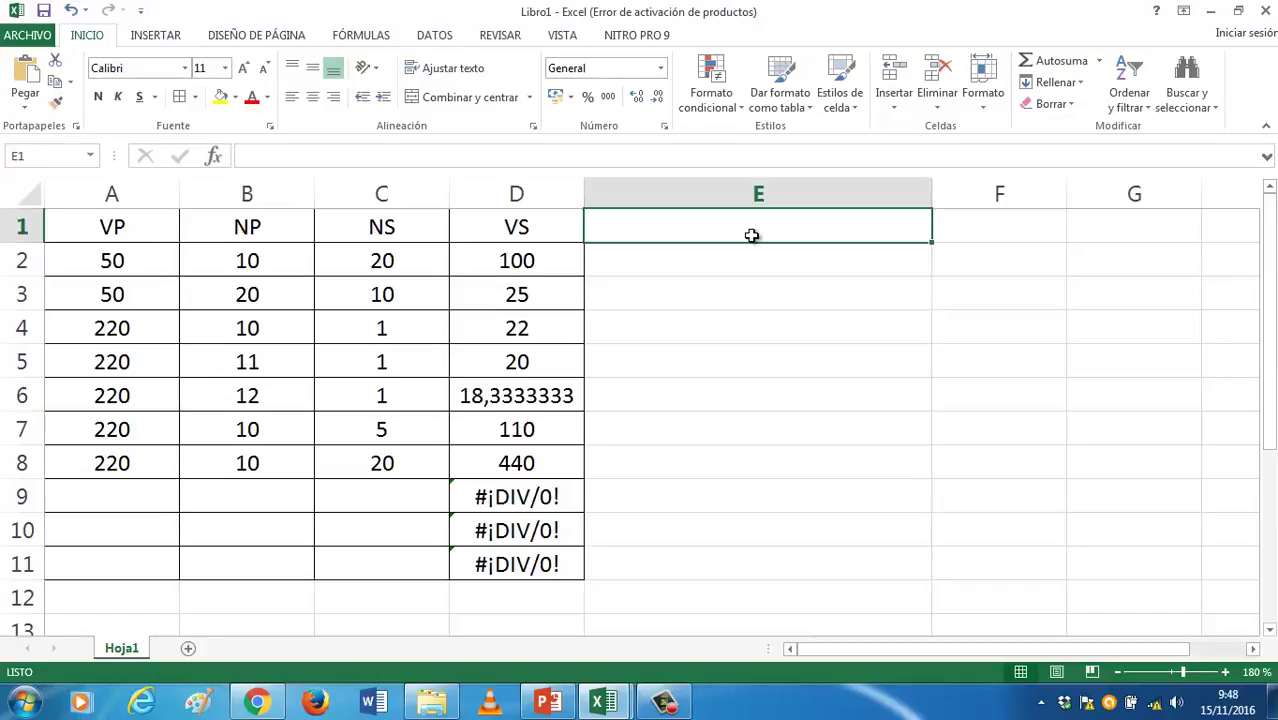
type("TIPO")
key("Return")
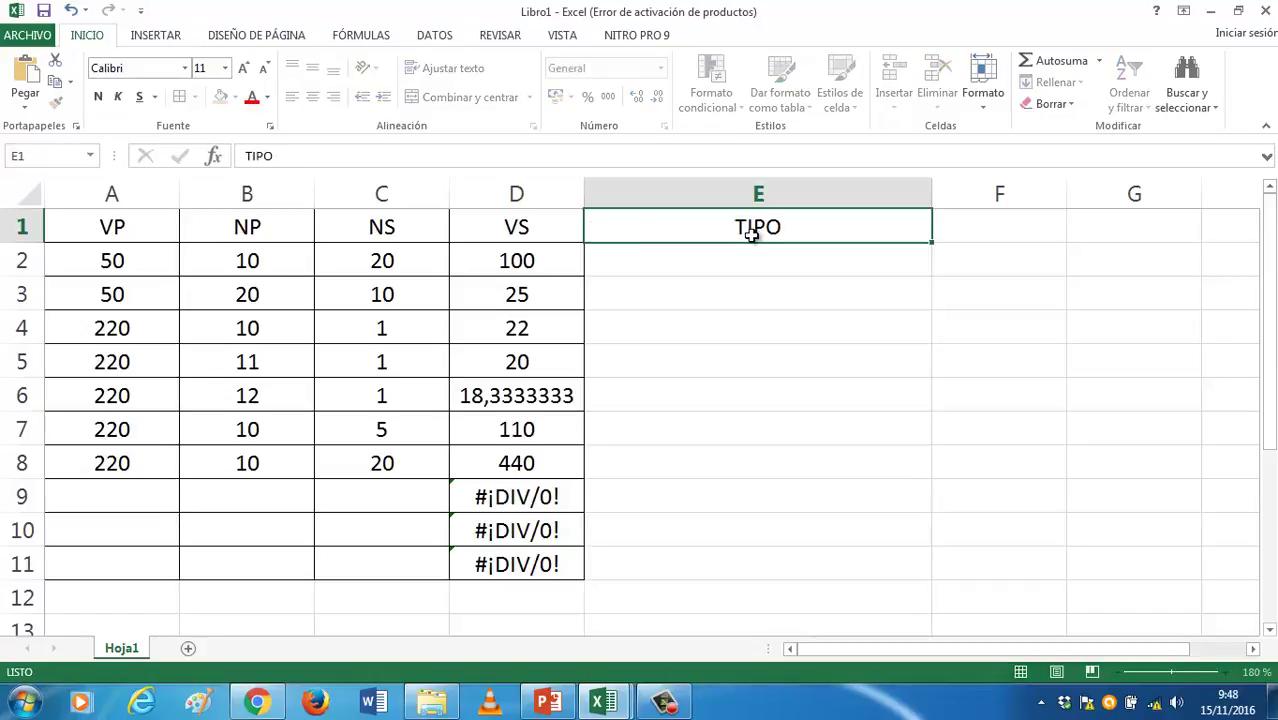
type("=")
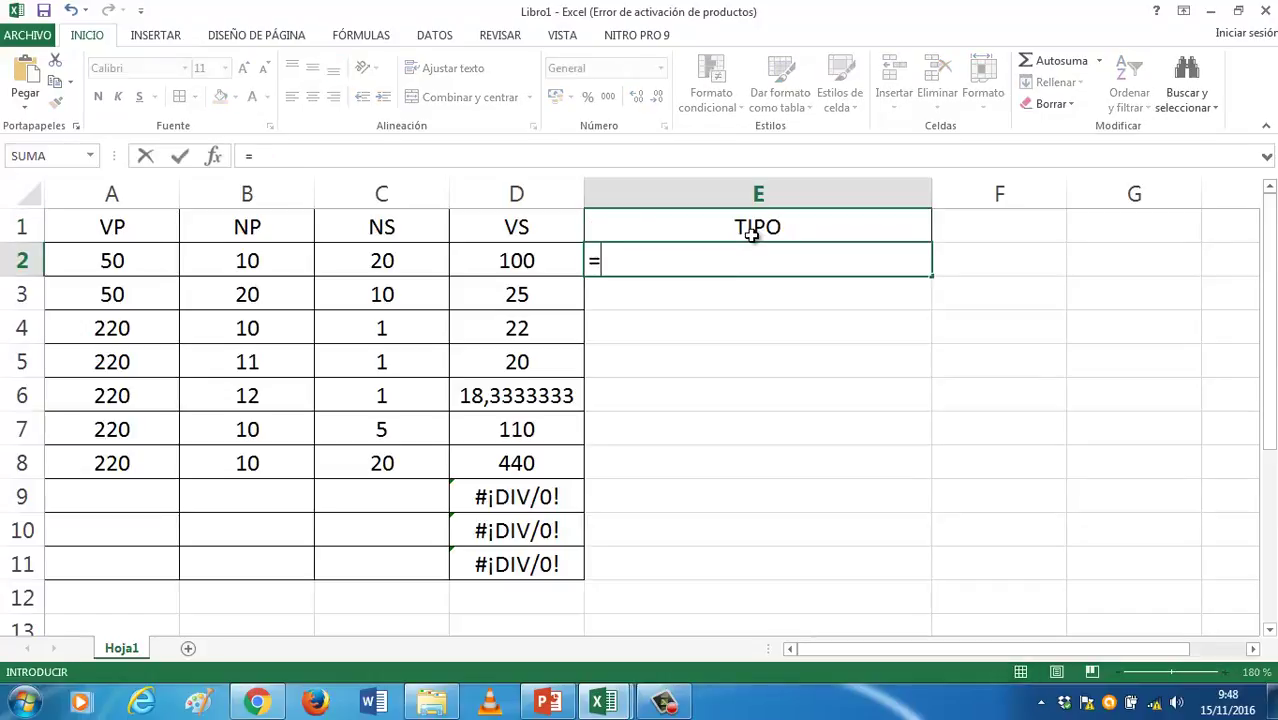
type("SI(")
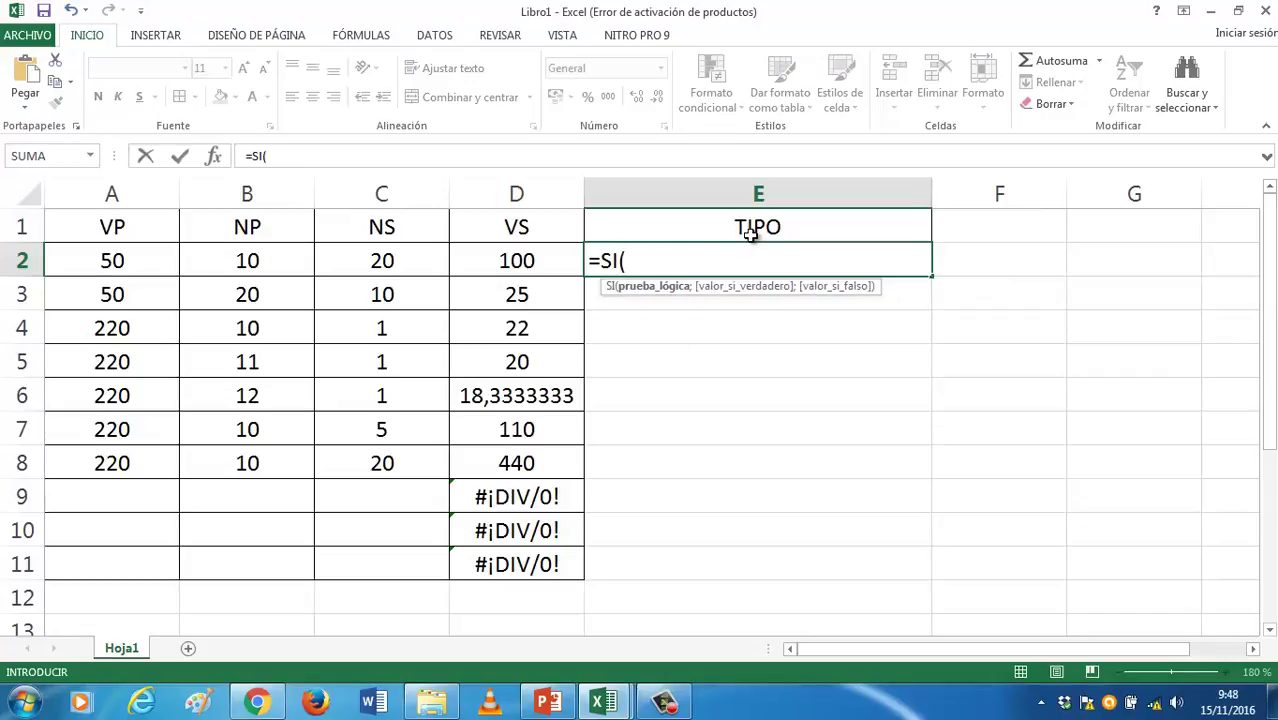
Discard the unfinished IF formula, retitle E1 as RATIO and narrow column E
key("BackSpace")
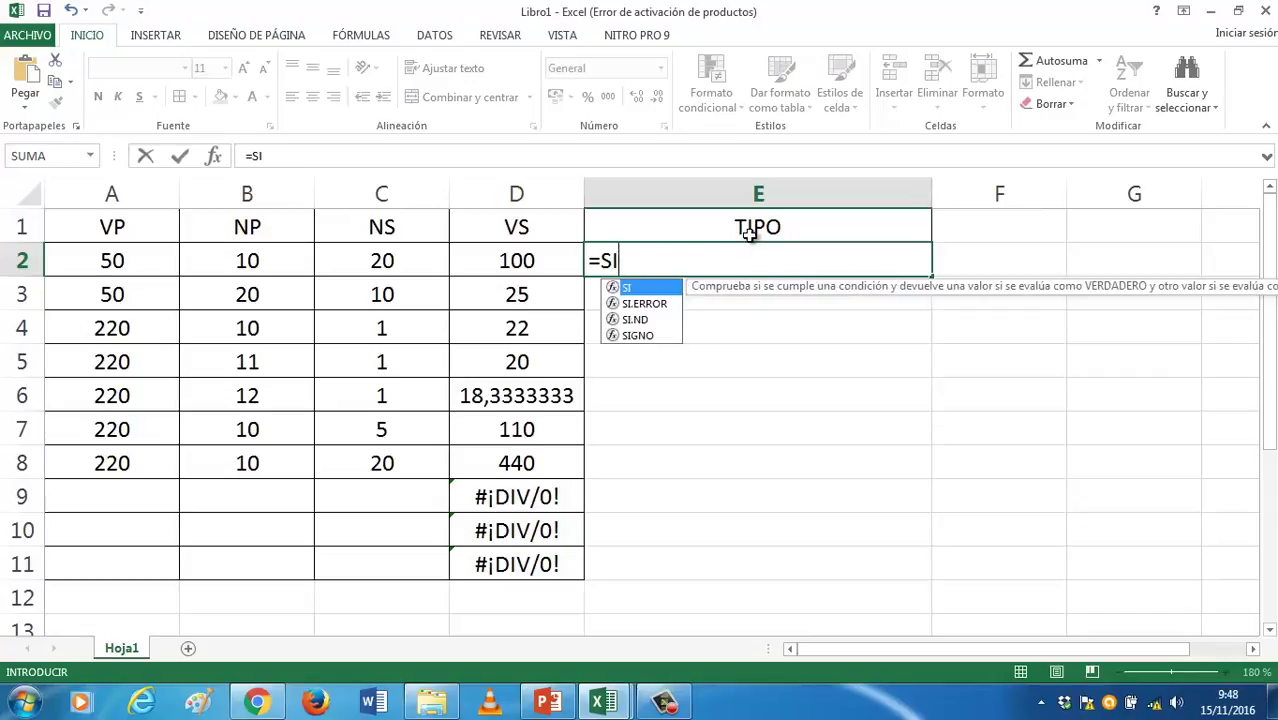
key("BackSpace")
key("BackSpace")
key("Escape")
left_click(749, 233)
type("RAT")
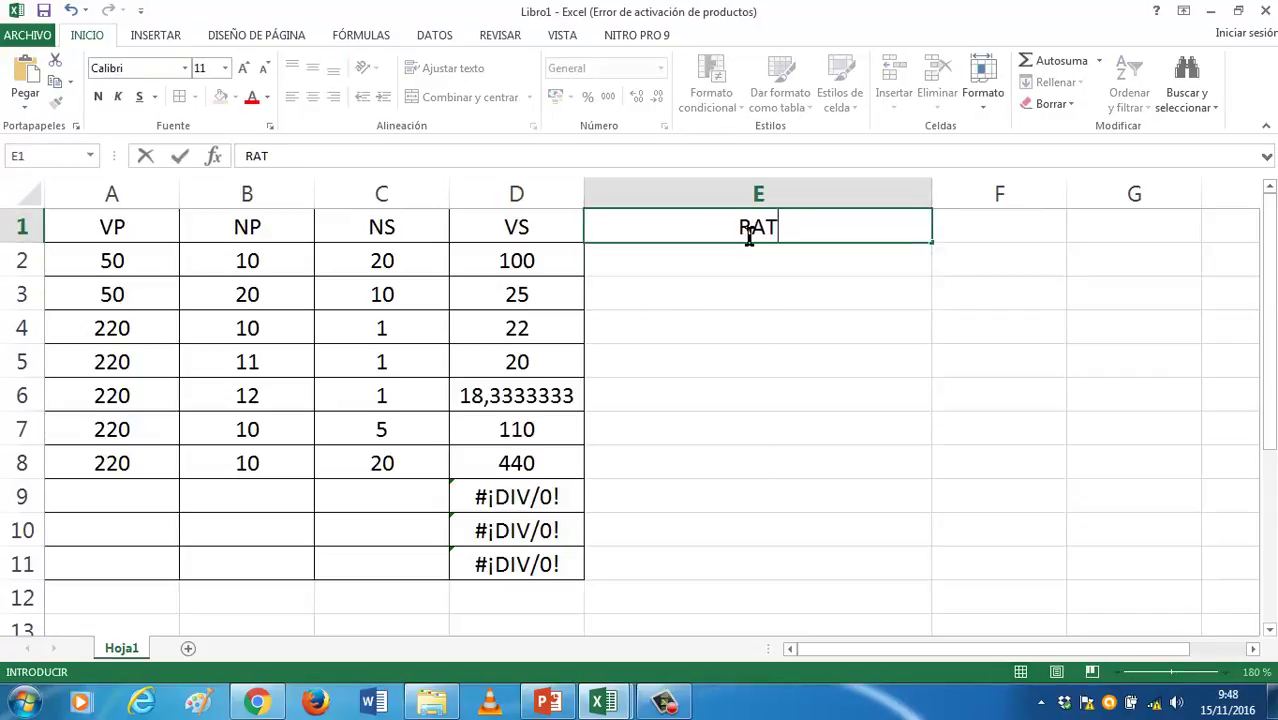
type("IO")
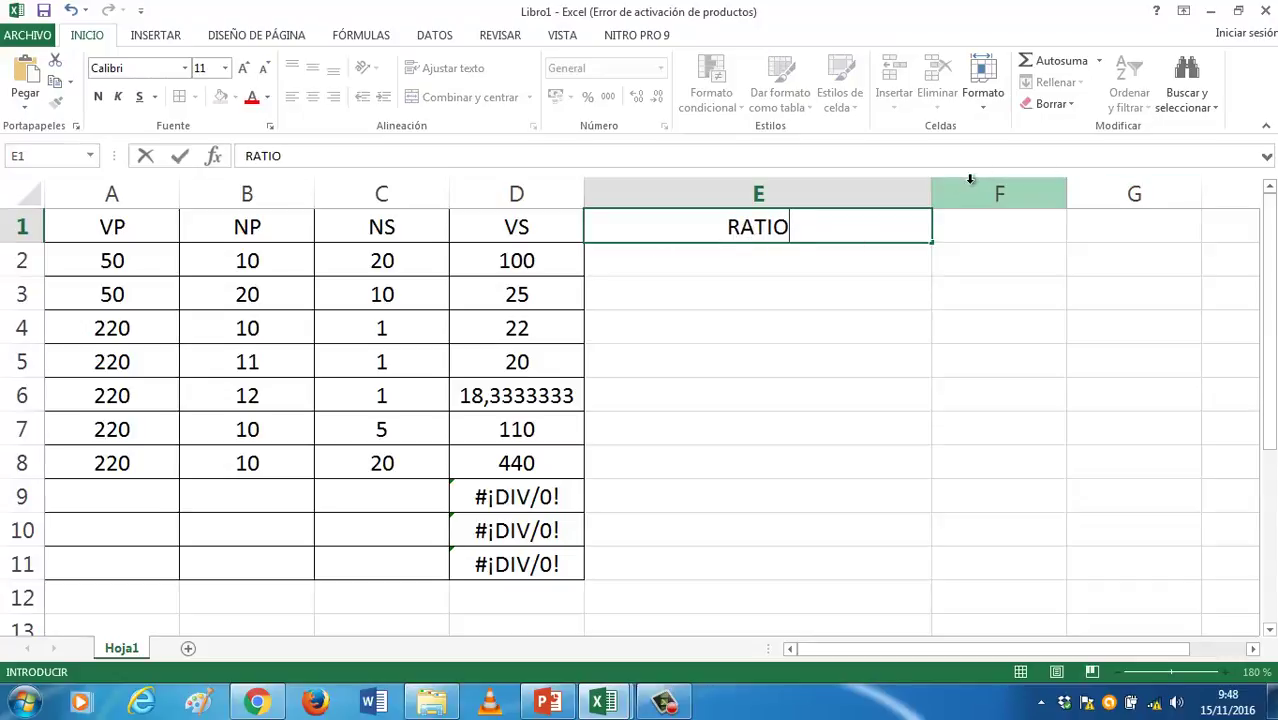
left_click(926, 193)
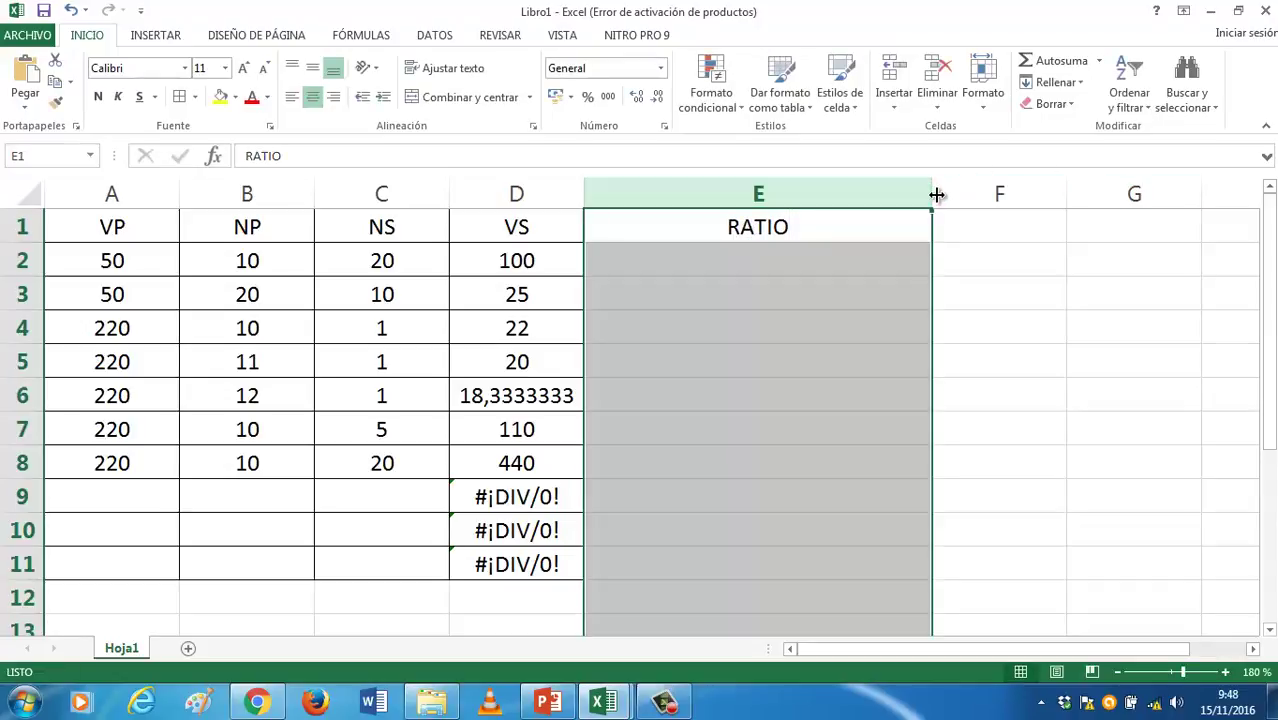
left_click_drag(932, 193, 766, 193)
Enter =C2/B2 in E2, fill it down to E11, and autofit column E
left_click(692, 251)
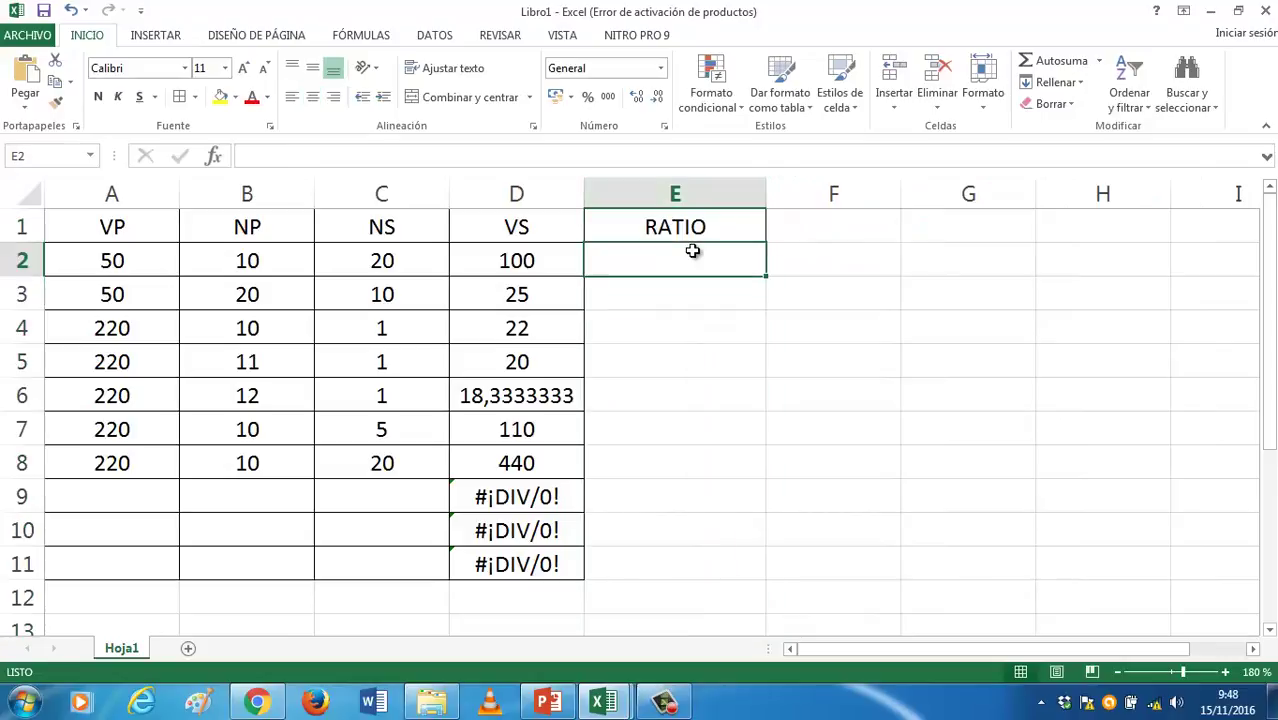
type("=")
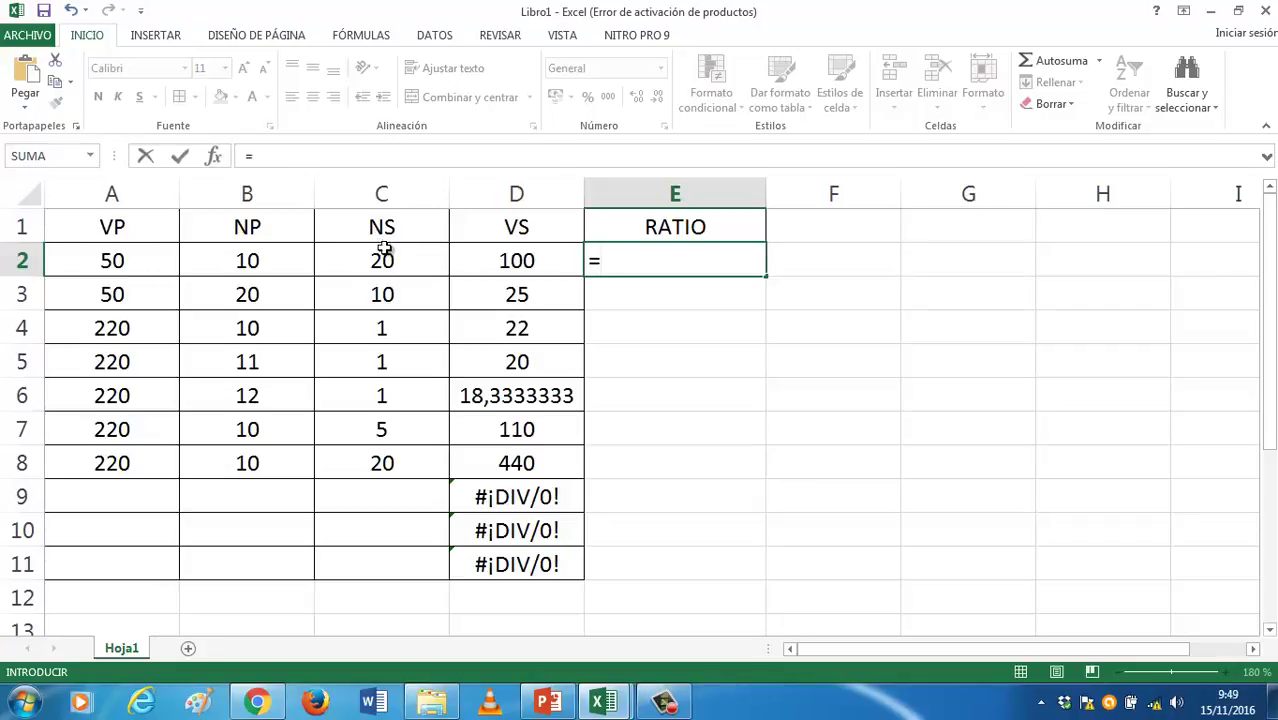
left_click(386, 260)
type("/")
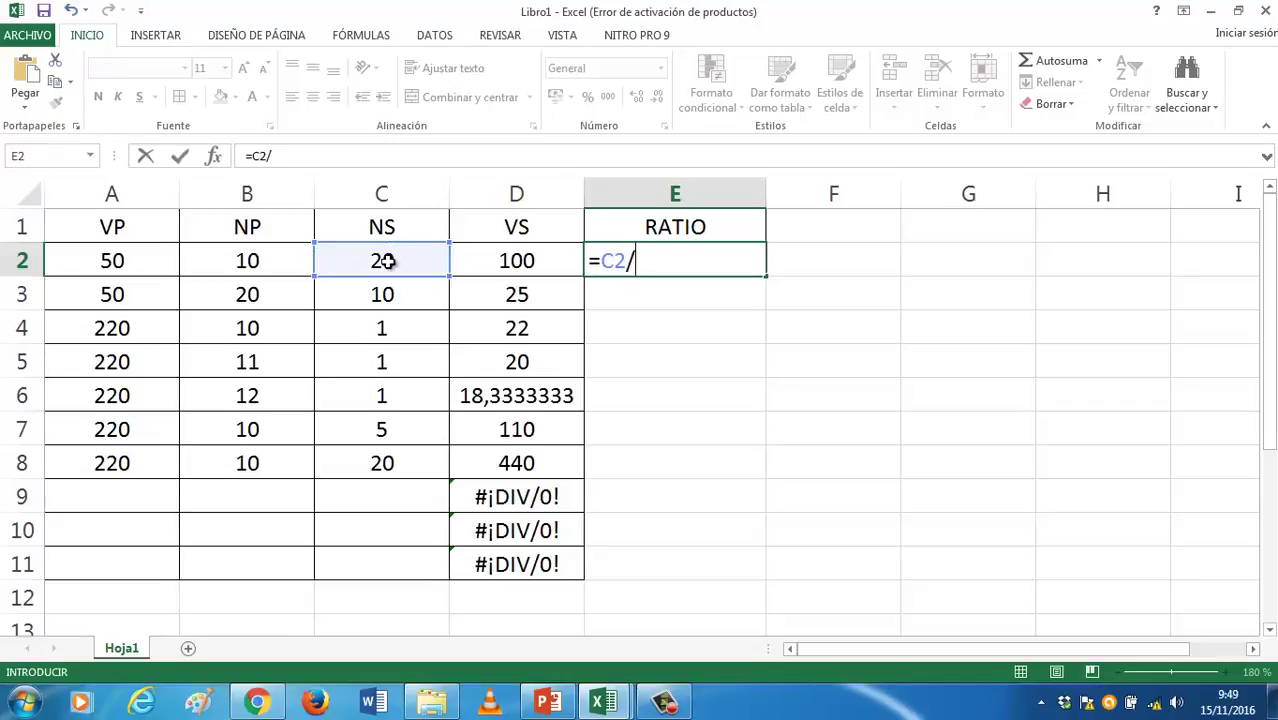
left_click(260, 260)
key("ctrl+Return")
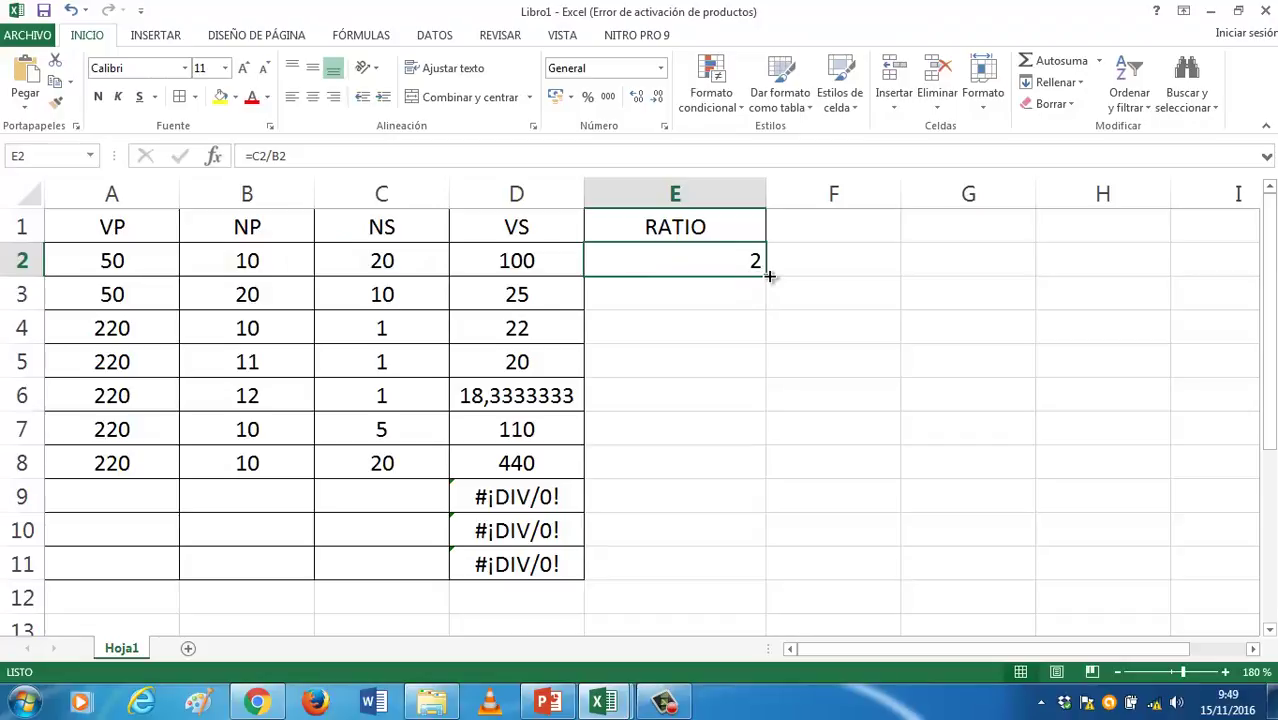
left_click_drag(765, 276, 730, 565)
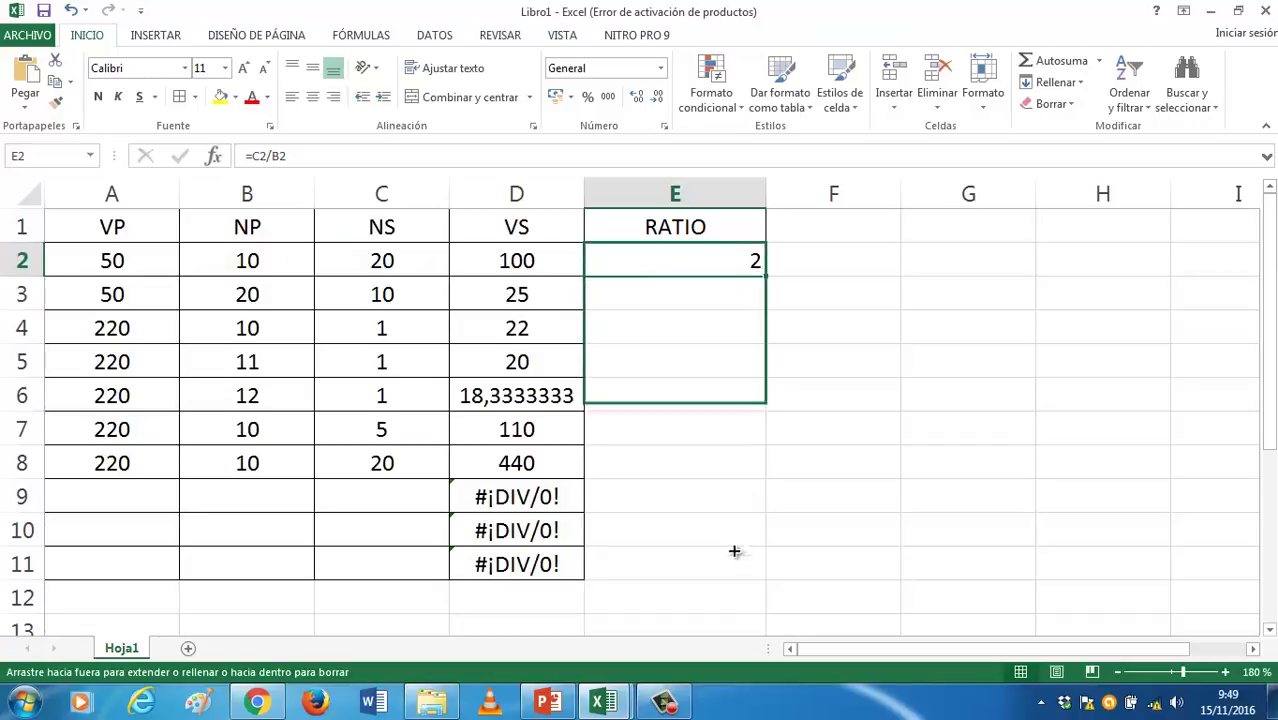
double_click(766, 196)
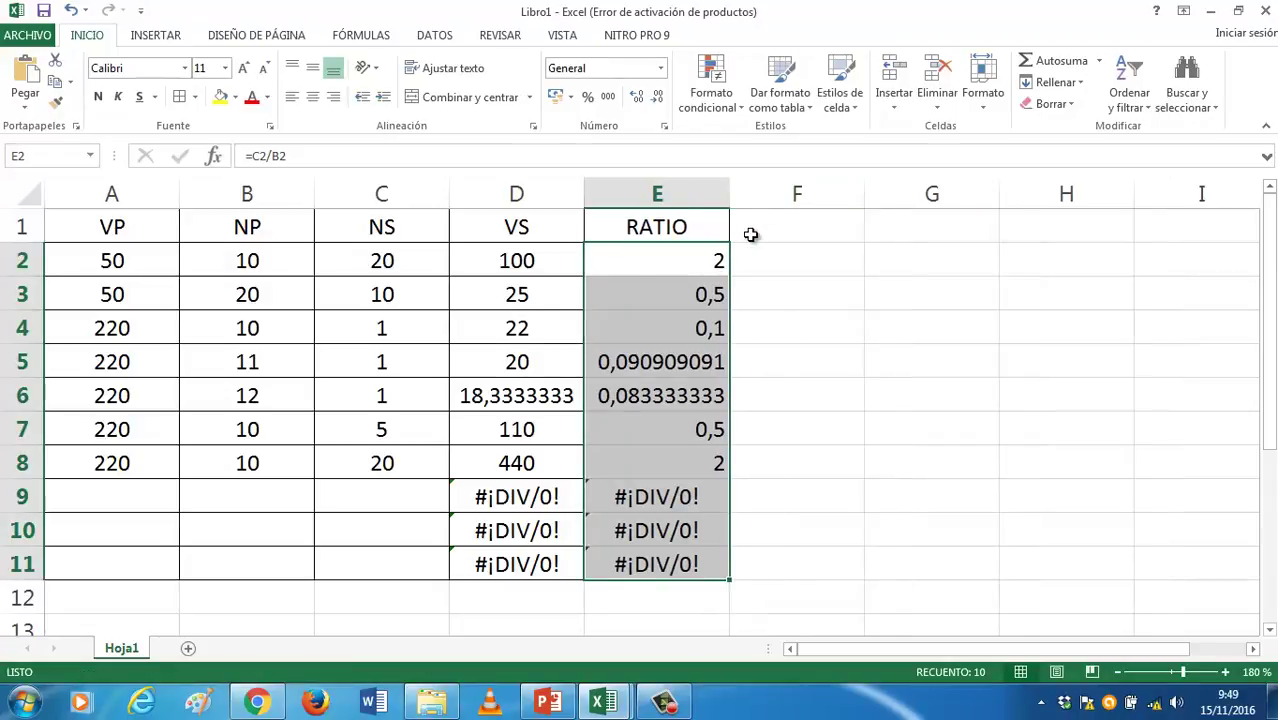
left_click(766, 235)
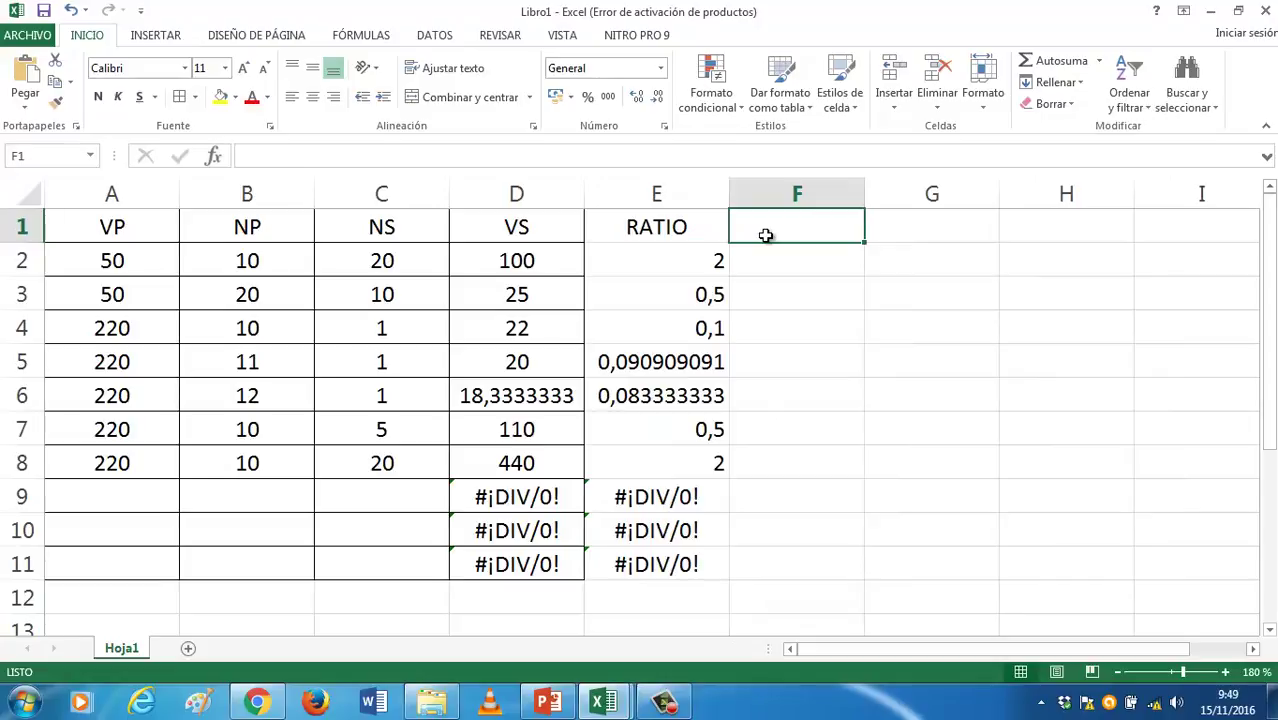
Head column F as TIPO and review the RATIO and VS formulas in row 2
type("TIPO")
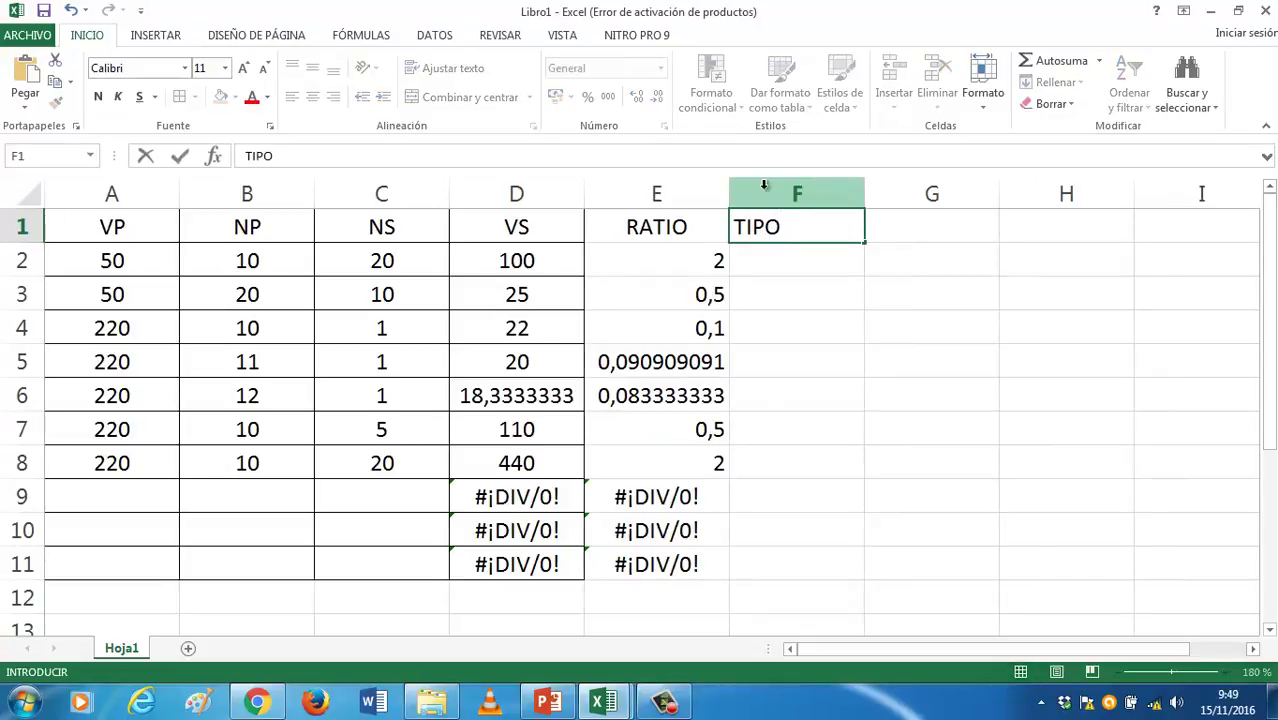
left_click_drag(688, 222, 688, 560)
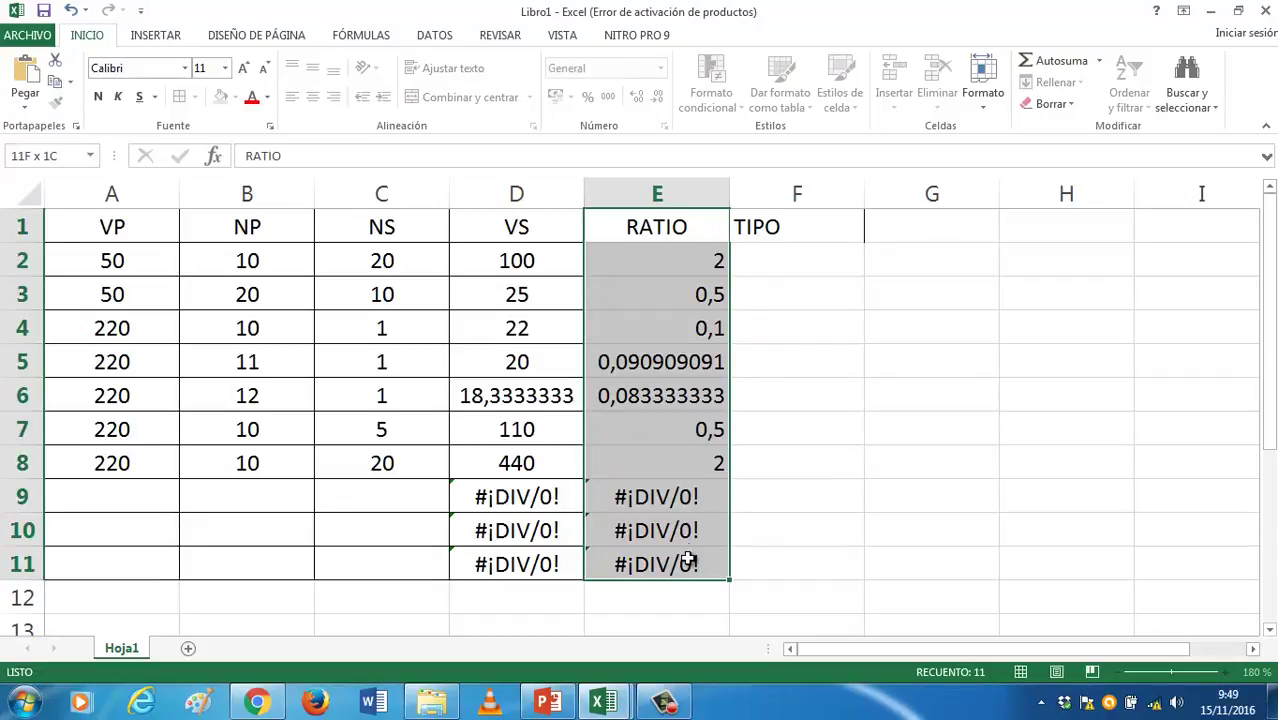
left_click(664, 262)
left_click(536, 260)
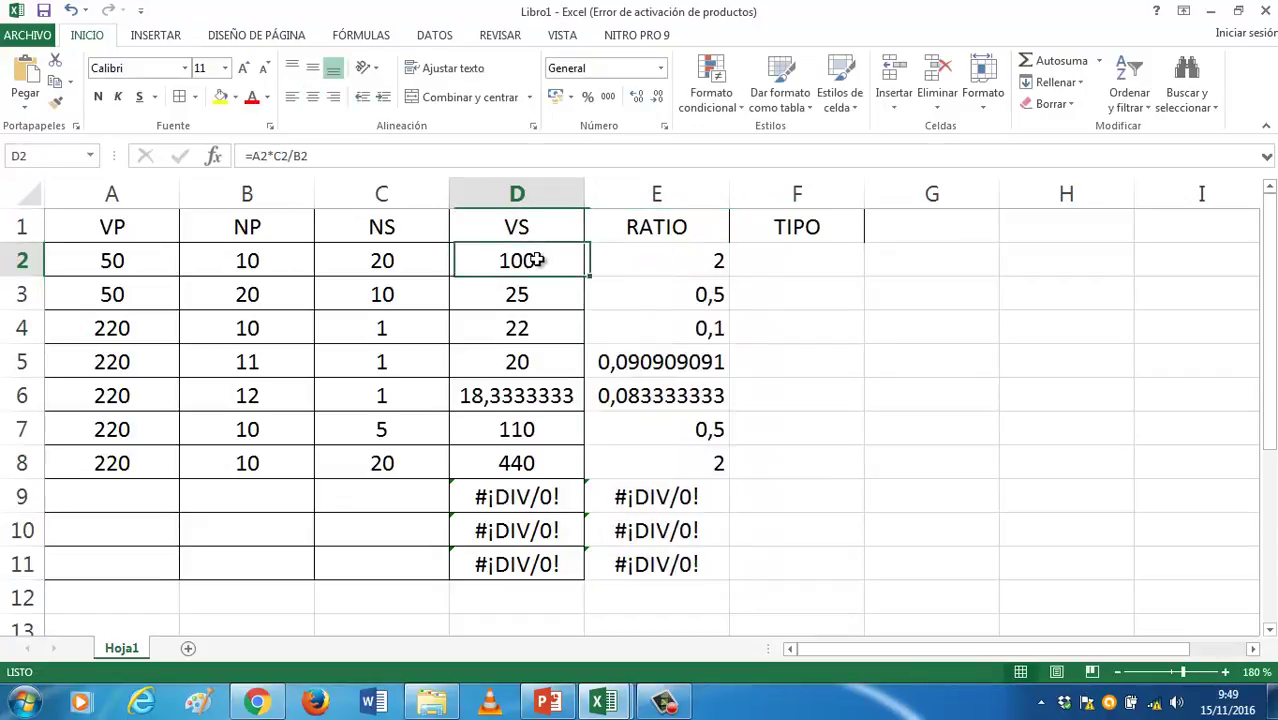
left_click(646, 257)
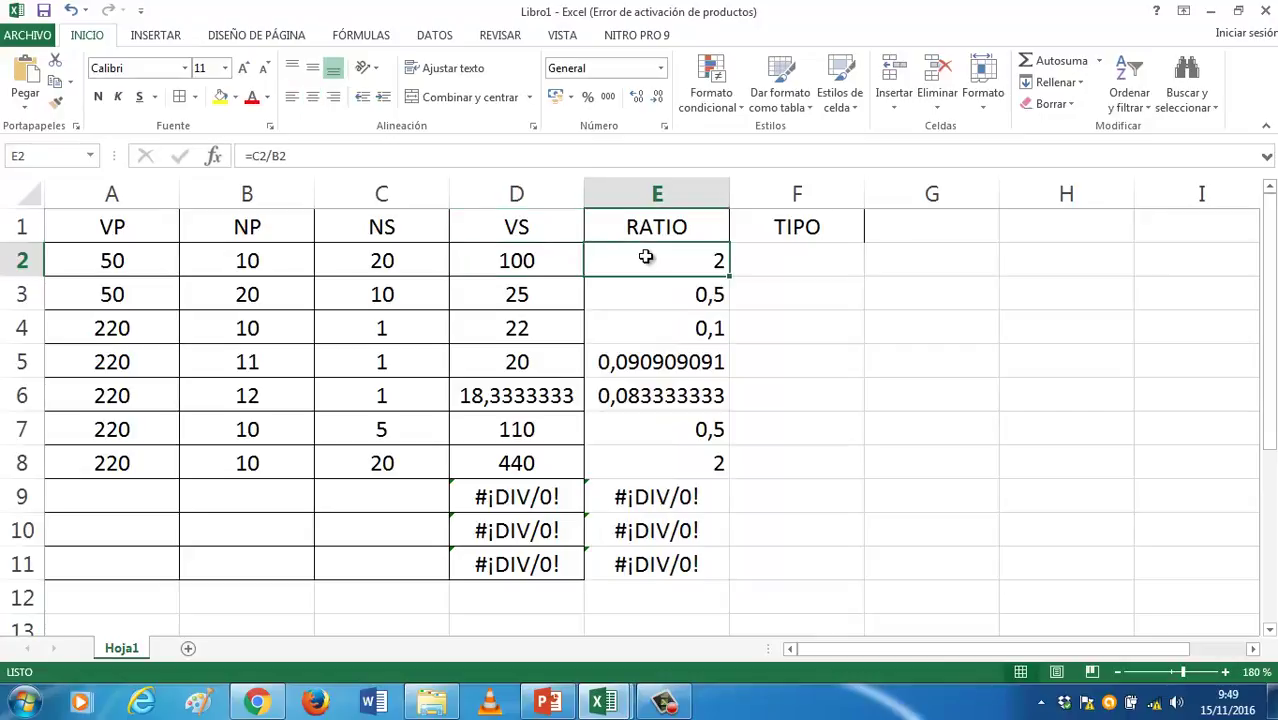
Enter =SI(E2>=1;"AUMENTA";"DISMINUYE") in F2 and fill it down to F11
left_click(800, 257)
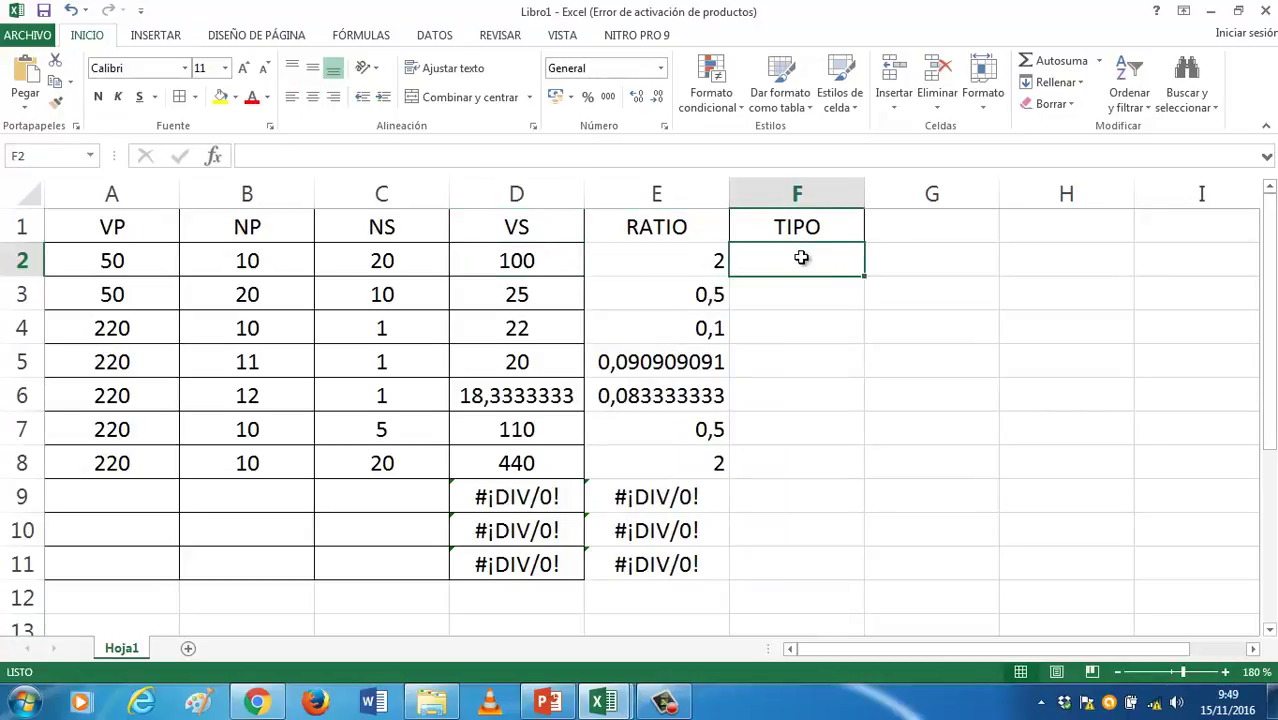
type("=SI")
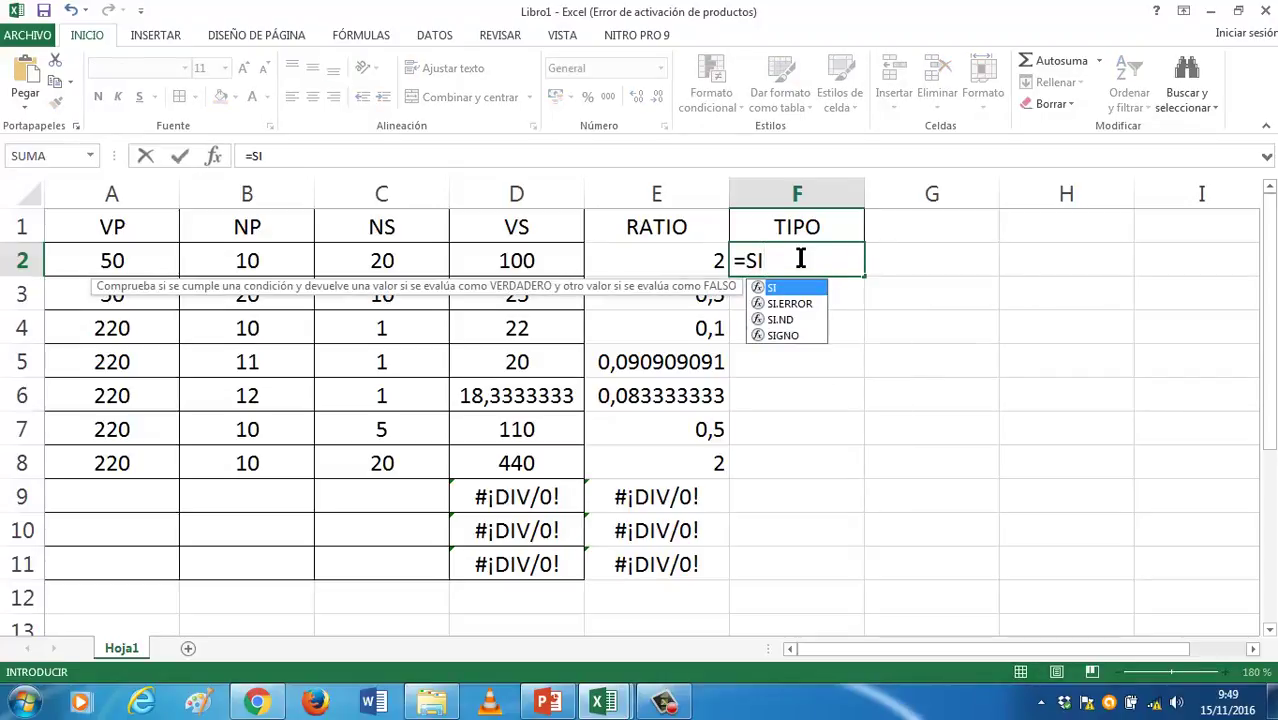
type("(")
left_click(678, 259)
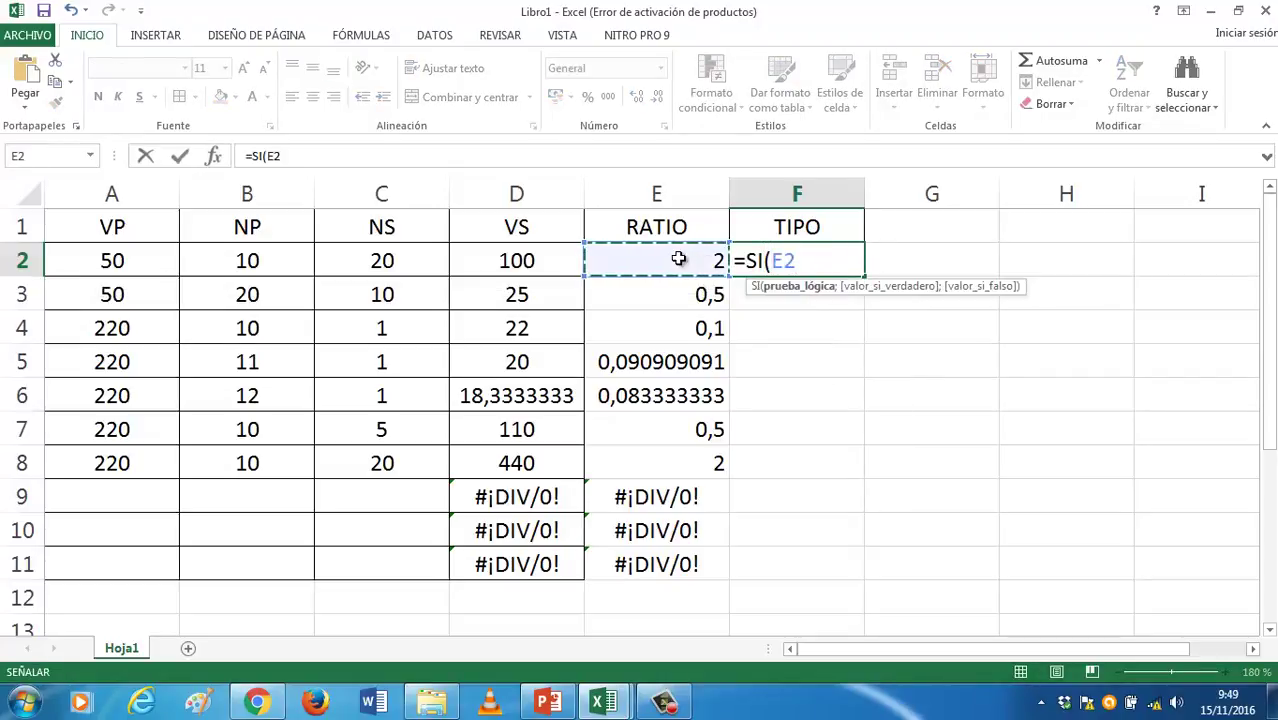
type(">=1;\"")
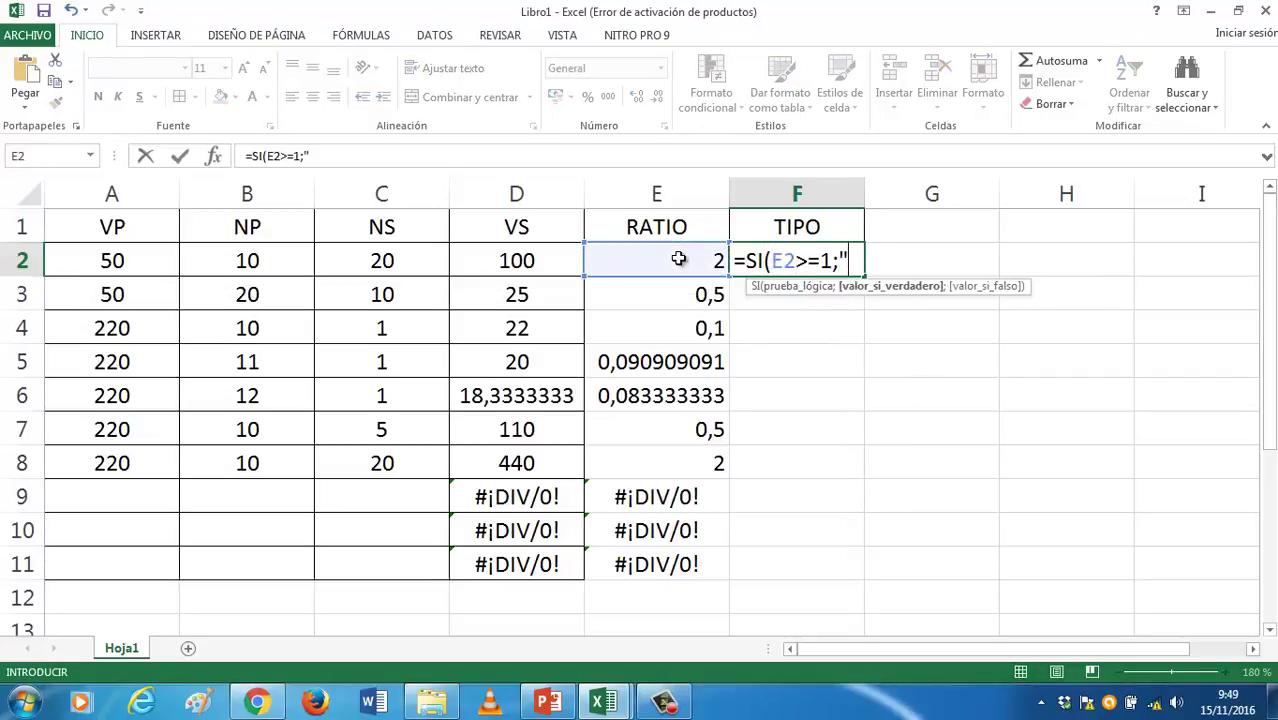
type("AUME")
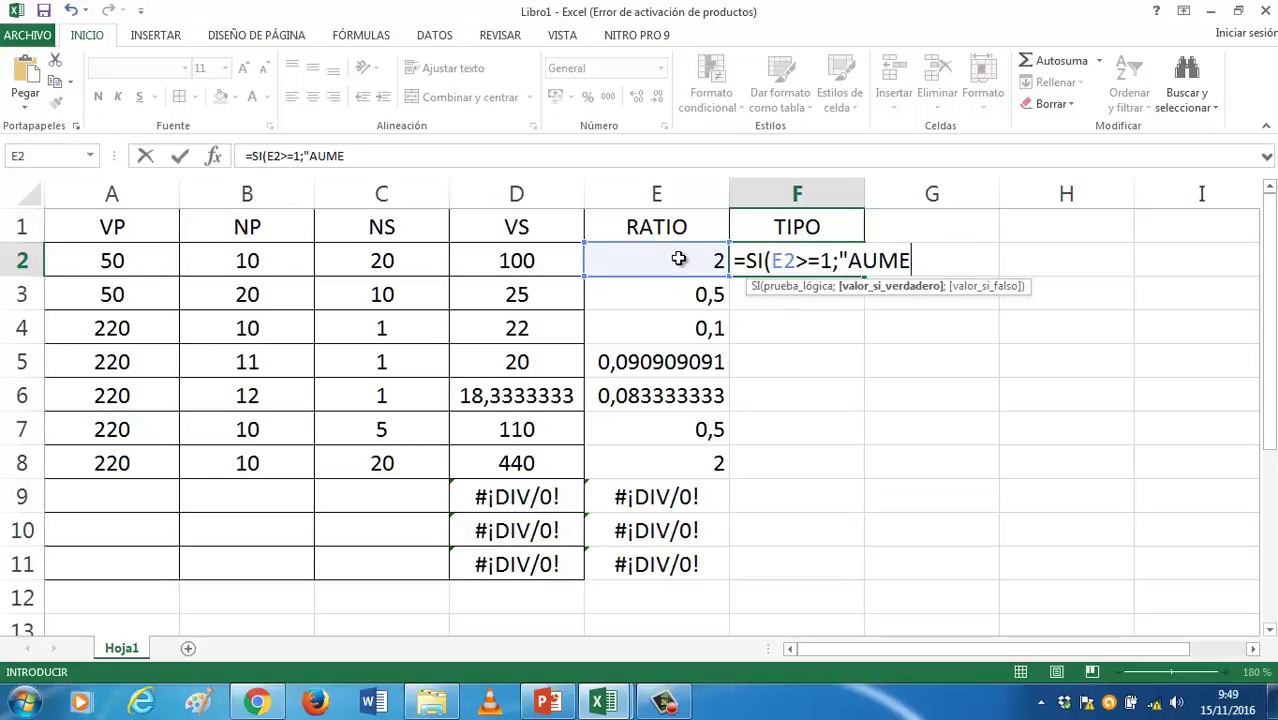
type("NTA\";\"")
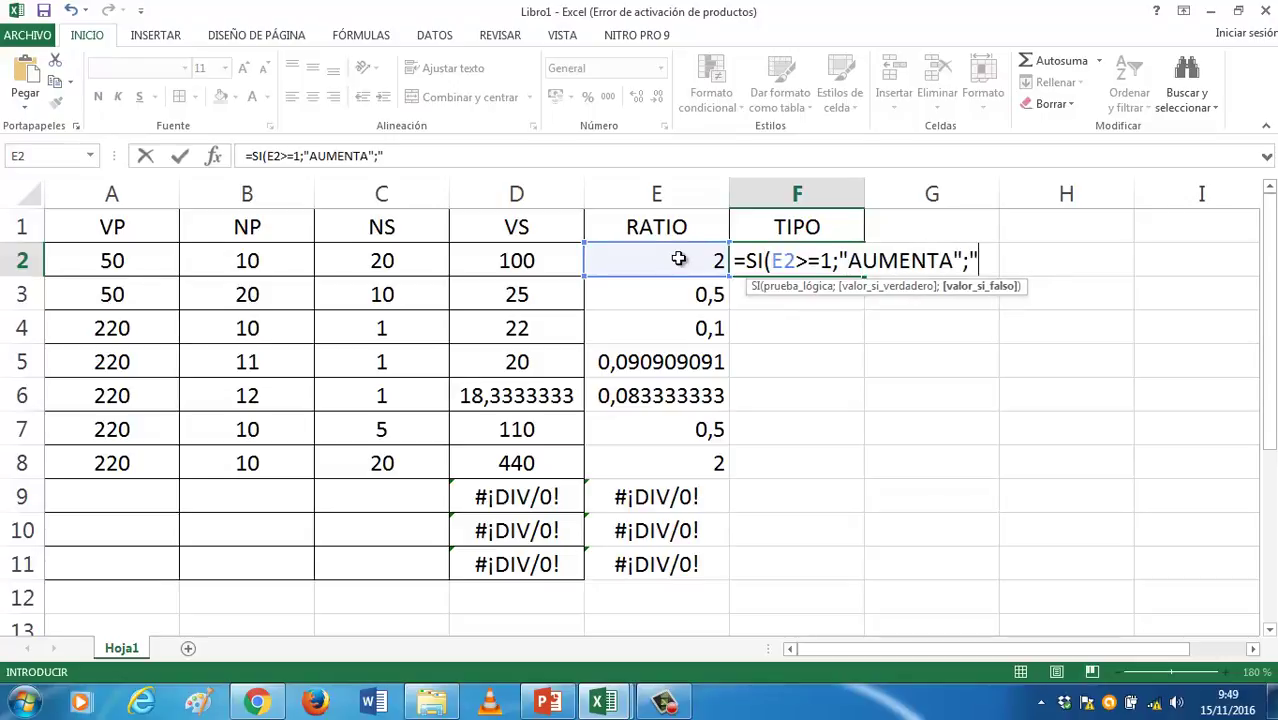
type("DISM")
key("BackSpace")
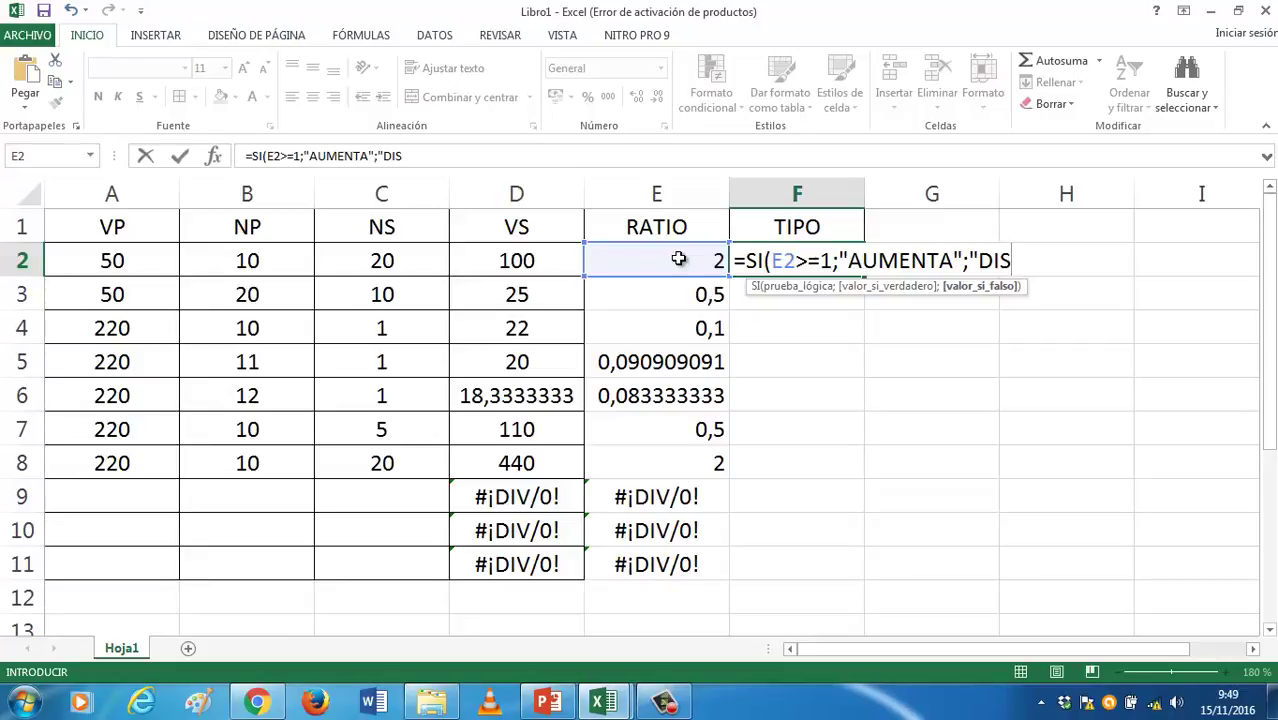
type("MINUYE\")")
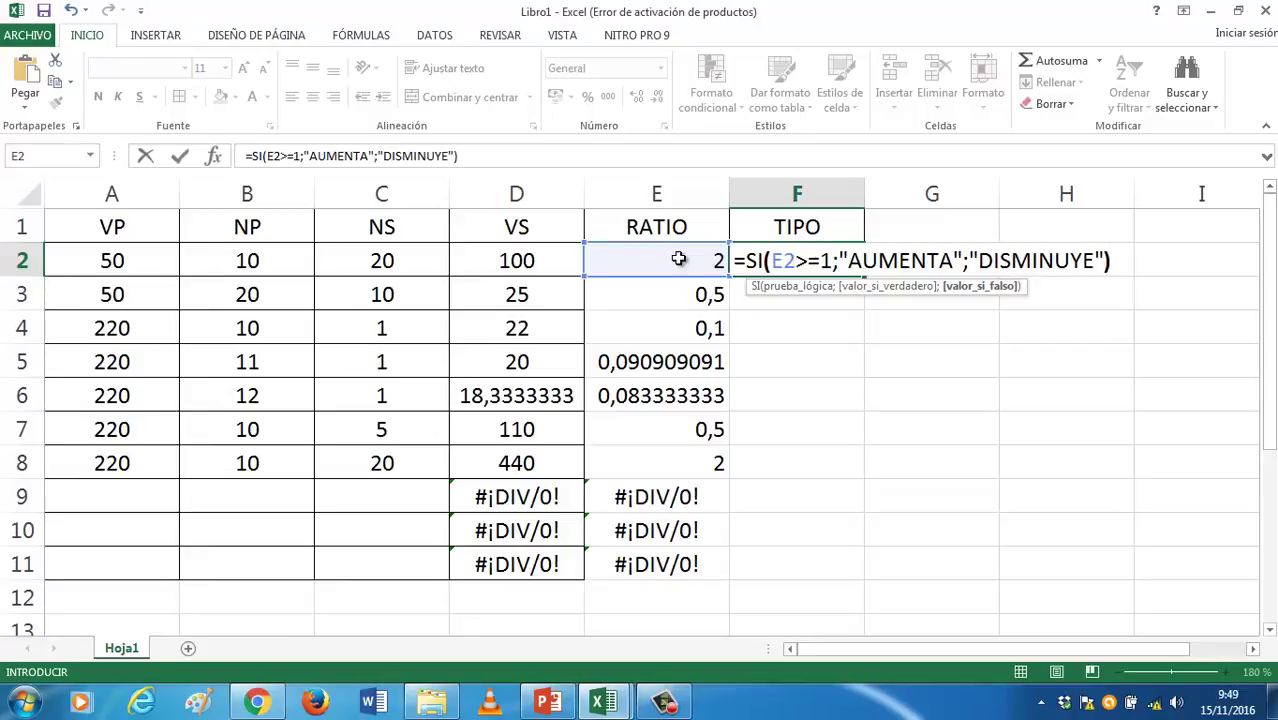
key("Return")
key("Up")
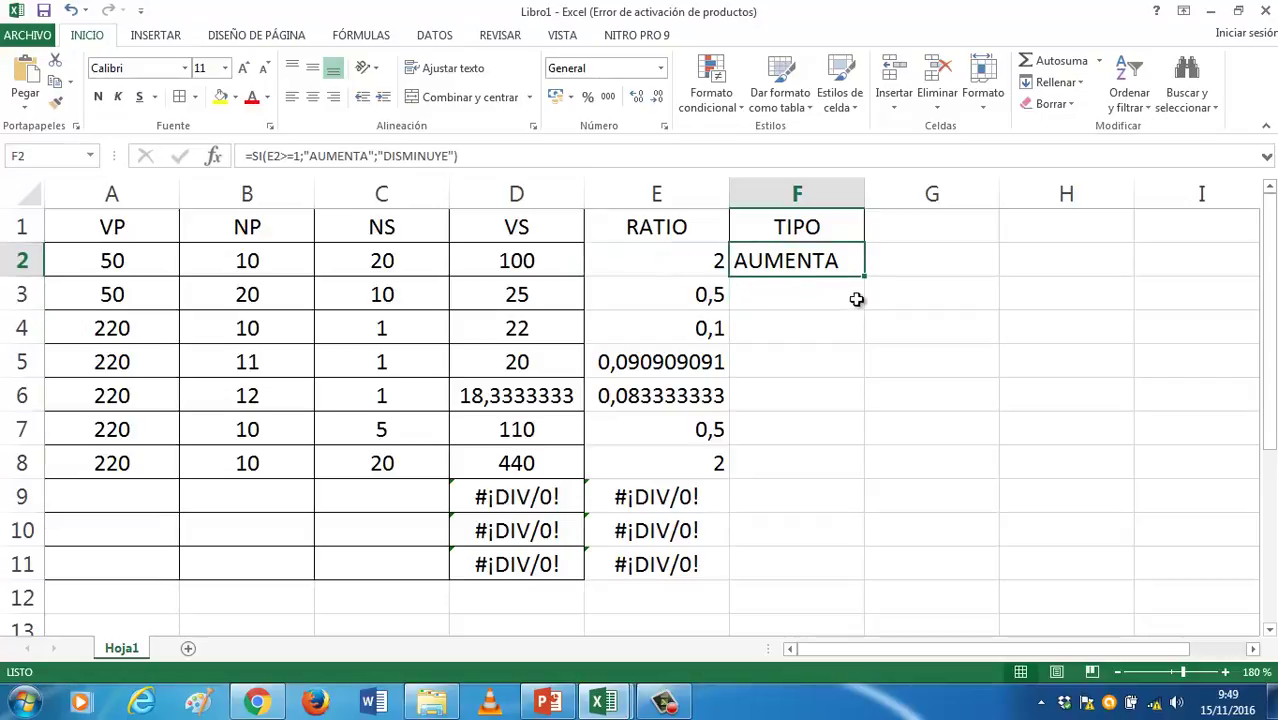
mouse_move(864, 277)
left_mouse_down()
mouse_move(845, 601)
mouse_move(843, 572)
left_mouse_up()
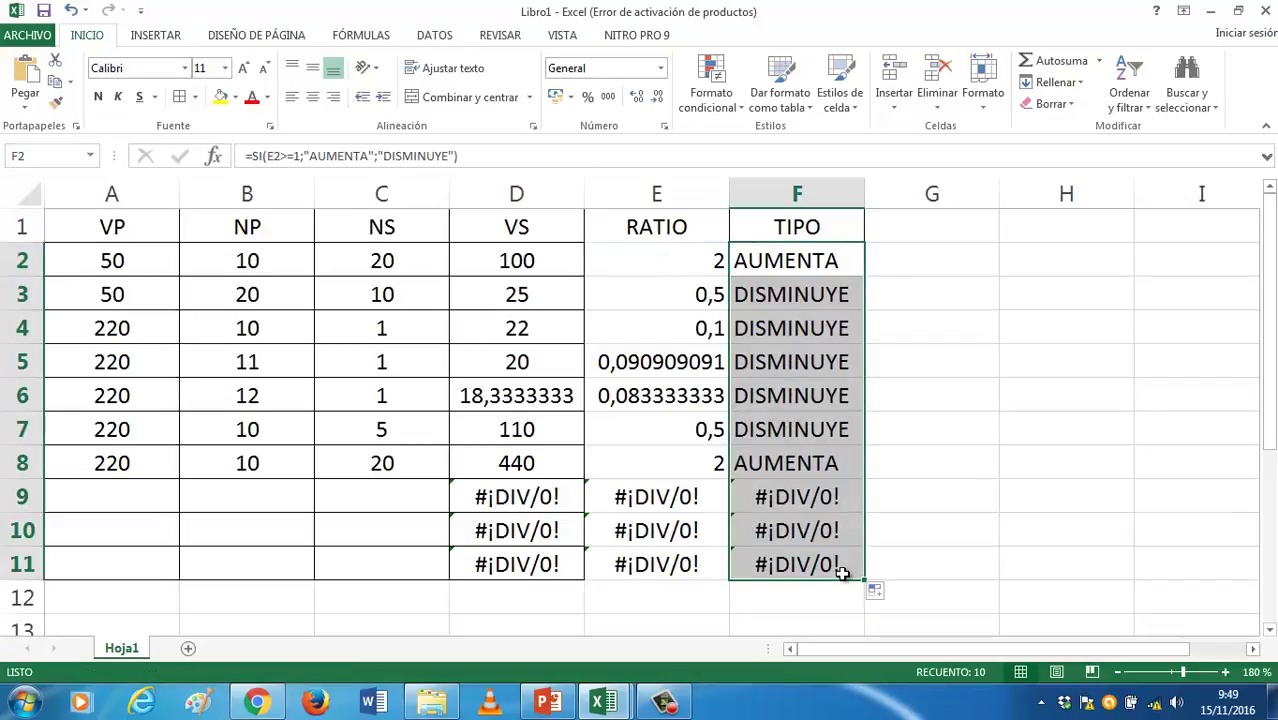
Apply All Borders to A1:F11, then select the VS and RATIO values D2:E8
mouse_move(157, 238)
left_mouse_down()
mouse_move(672, 533)
mouse_move(812, 563)
left_mouse_up()
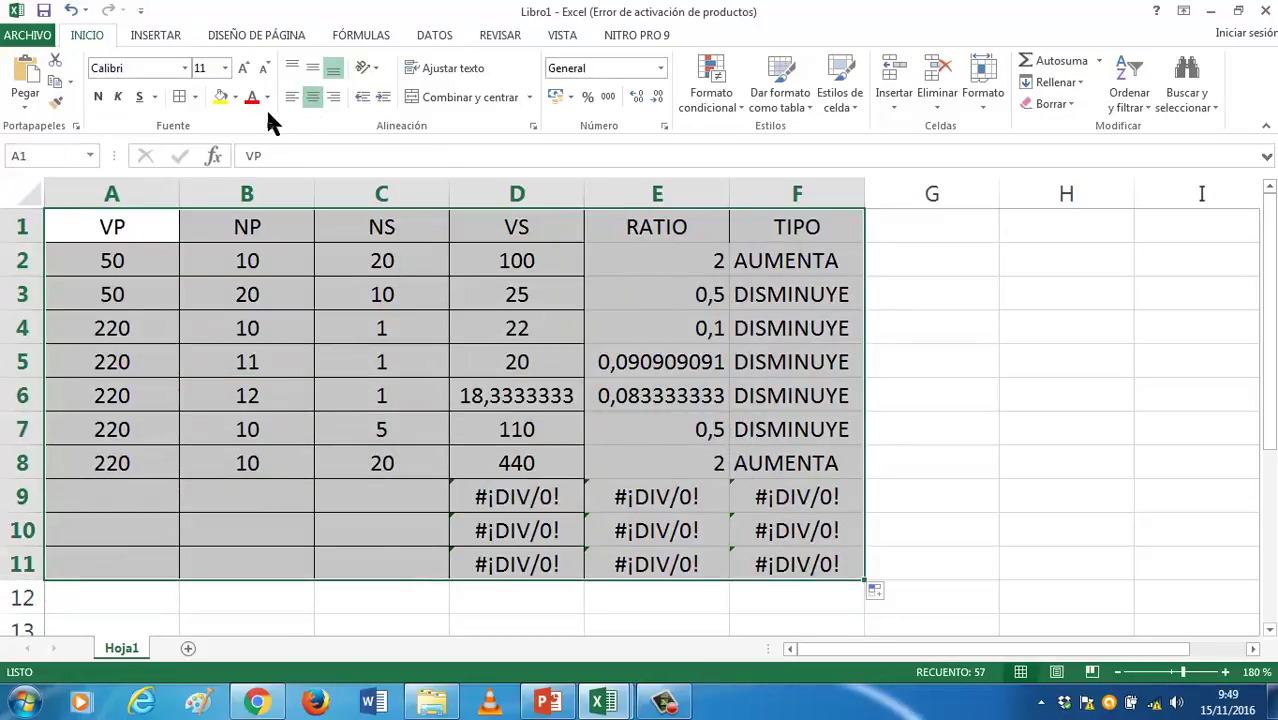
left_click(184, 96)
left_click(658, 312)
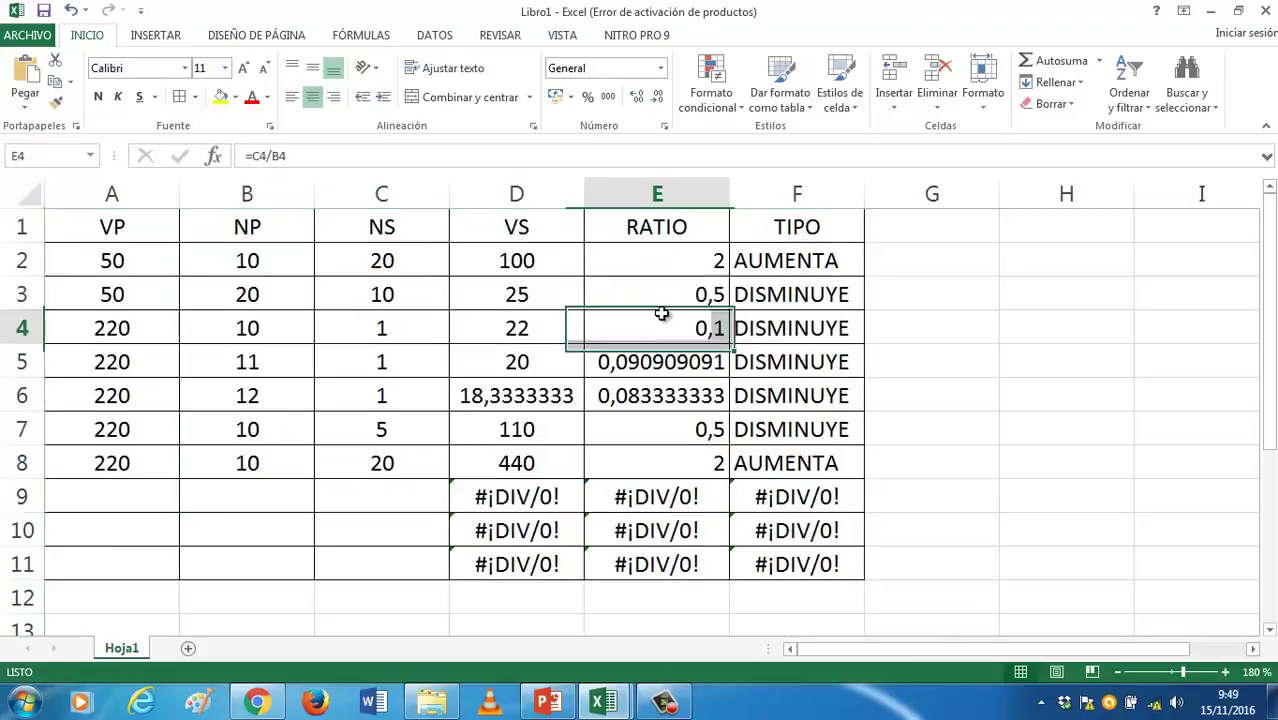
left_click_drag(530, 392, 605, 395)
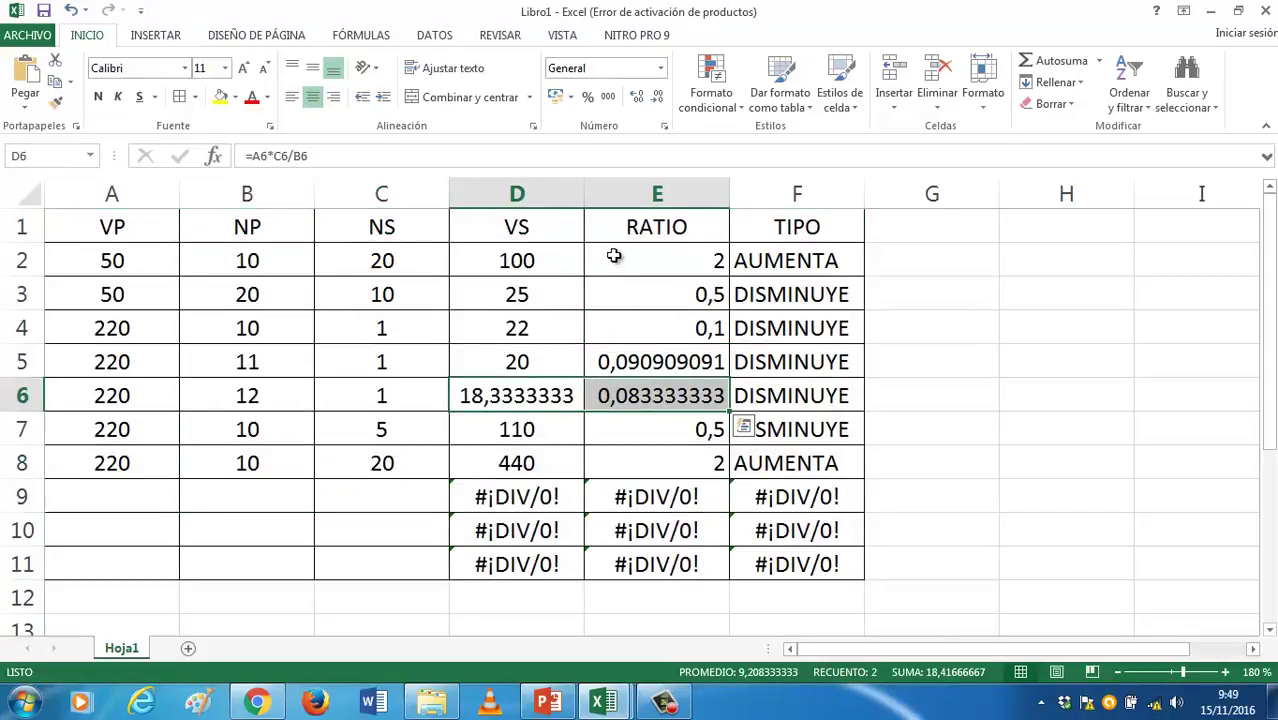
left_click_drag(522, 260, 650, 460)
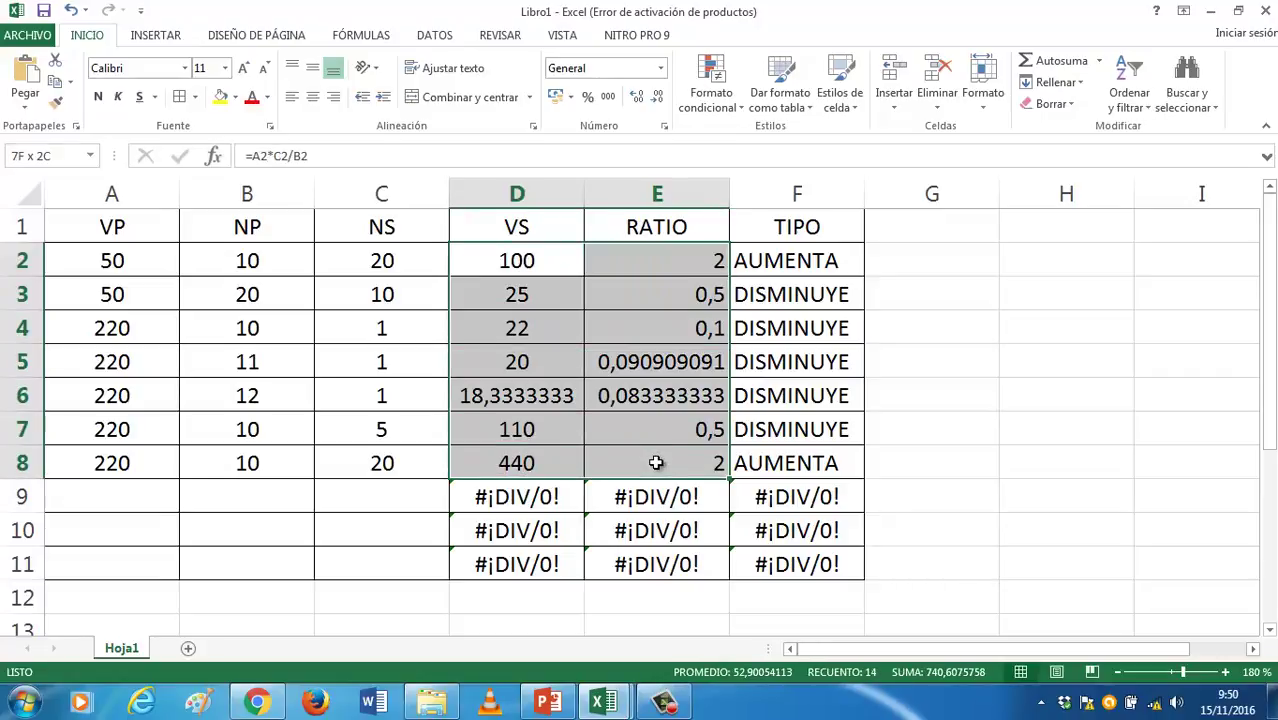
Format D2:E8 to show two decimal places, e.g. 18,33 and 0,09
left_click(653, 98)
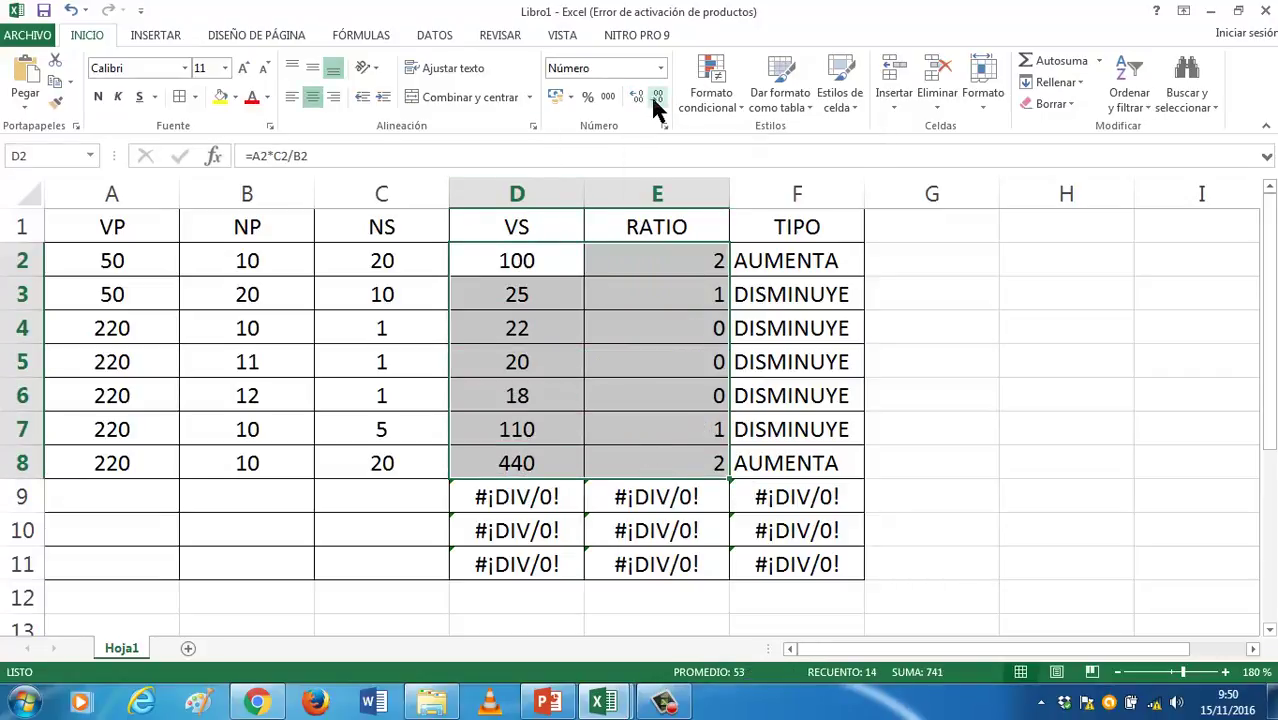
left_click(640, 97)
left_click(640, 97)
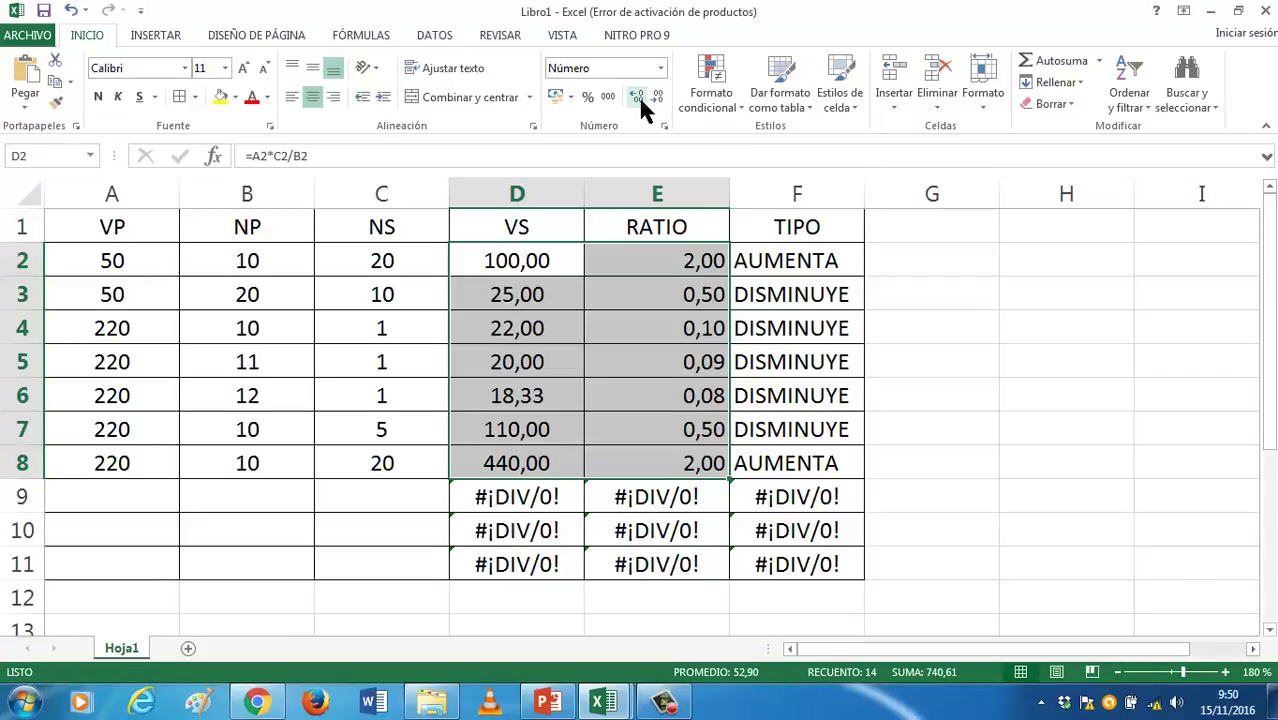
left_click(656, 261)
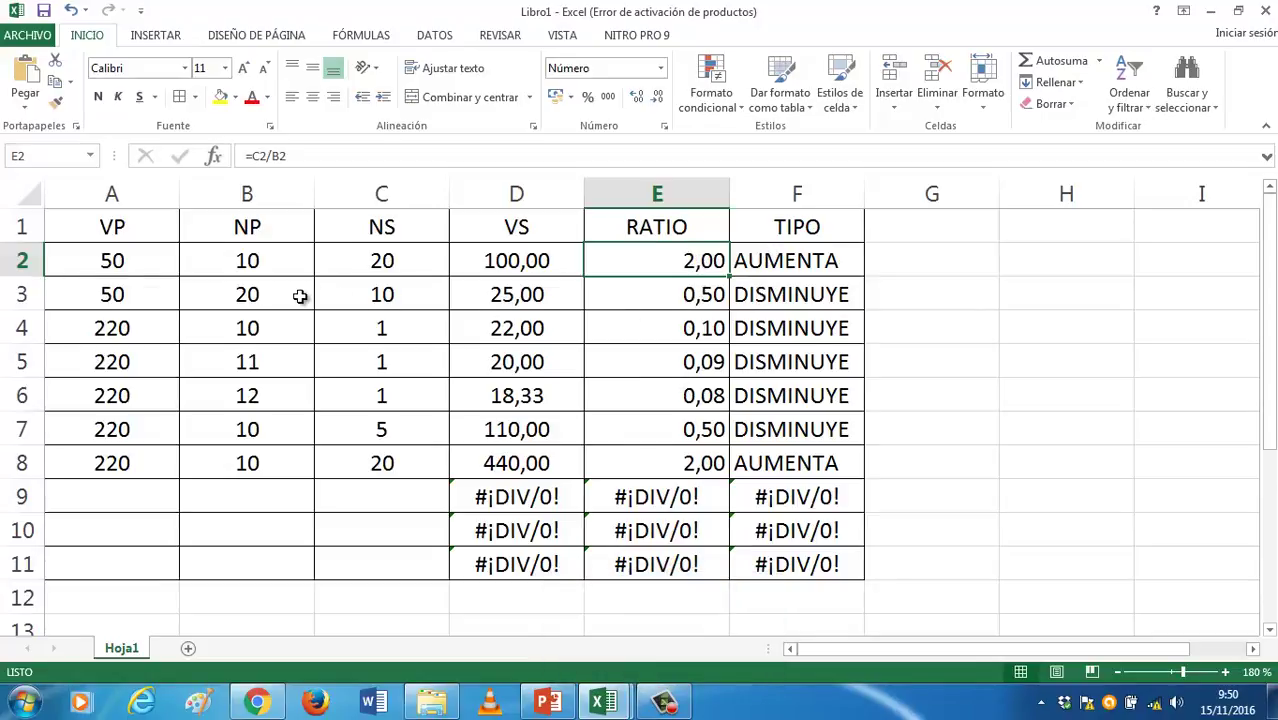
left_click(668, 702)
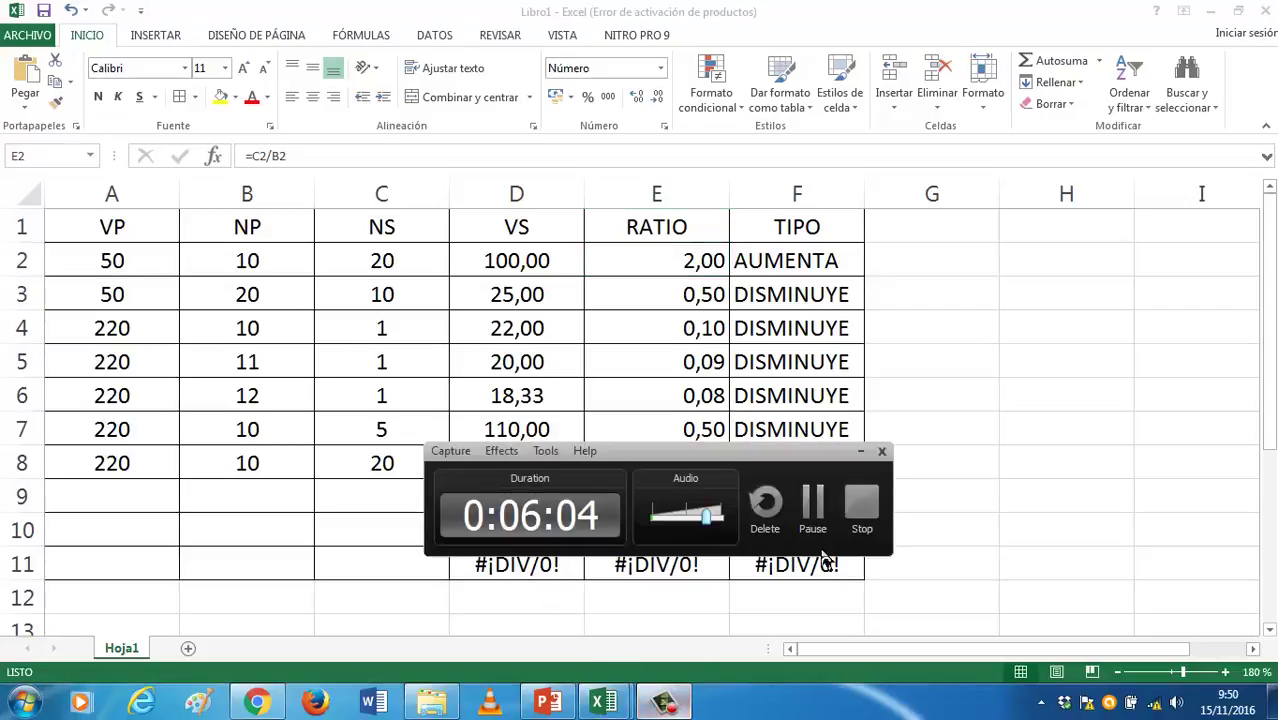